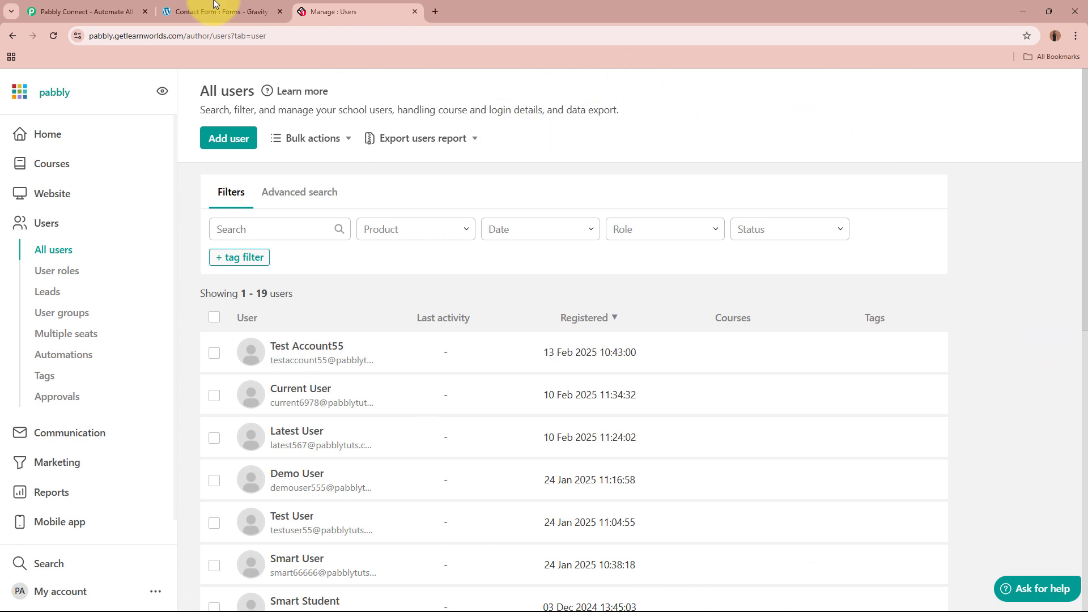
Look over the Gravity Forms contact form editor and the LearnWorlds users list tabs.
click(179, 11)
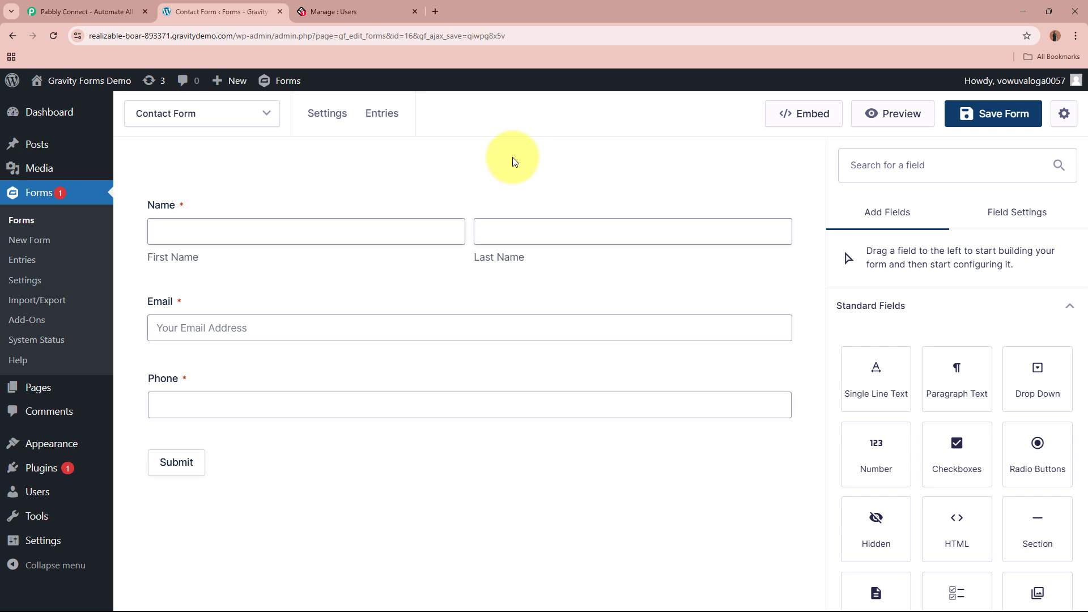
click(347, 12)
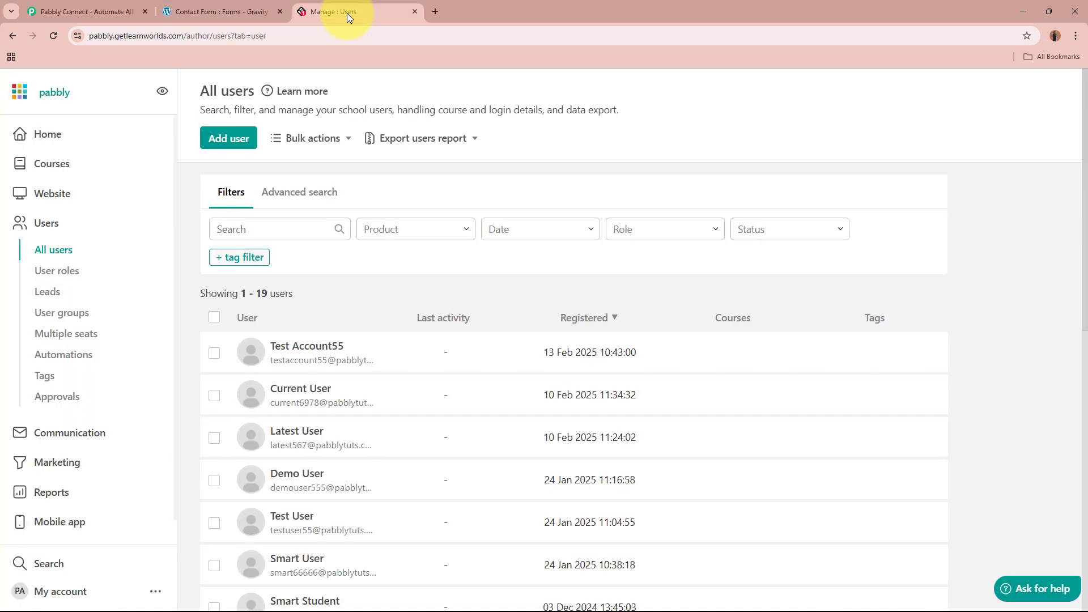
click(236, 12)
click(369, 9)
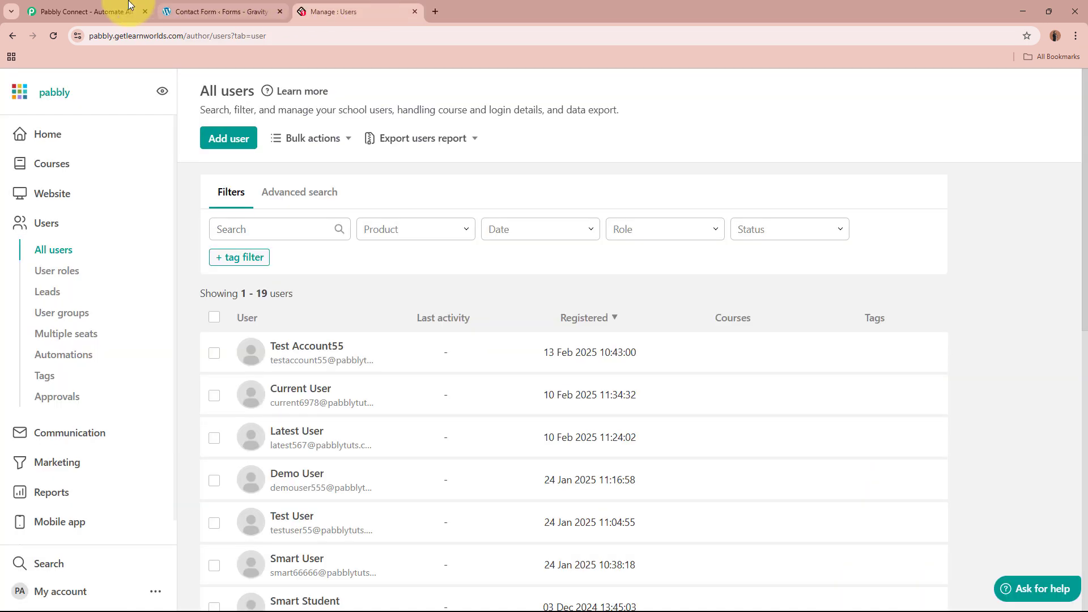
click(104, 7)
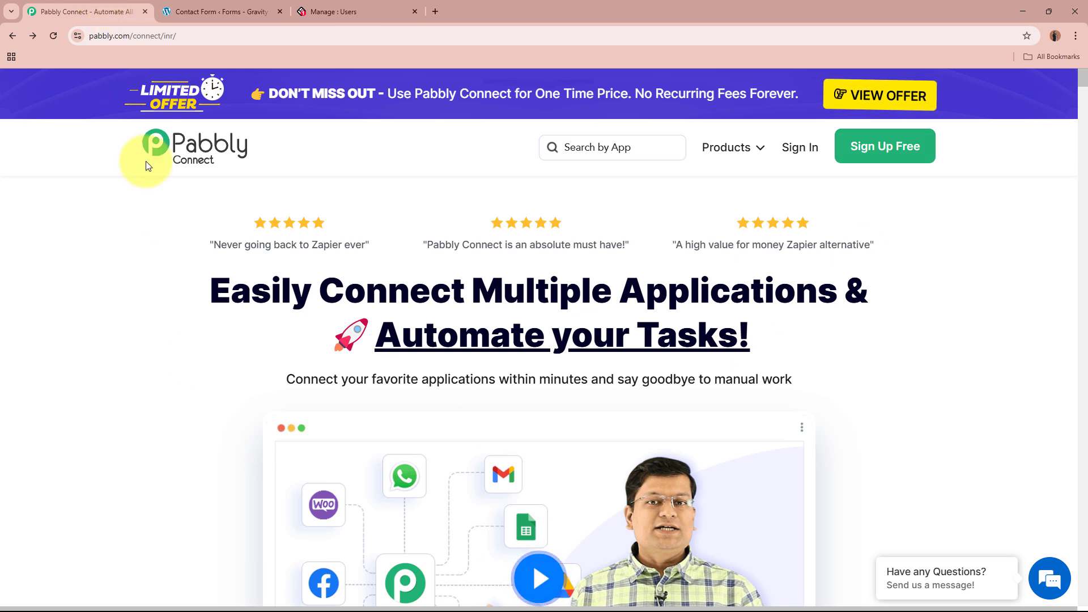
Sign in to Pabbly and launch Pabbly Connect from the apps list.
click(85, 33)
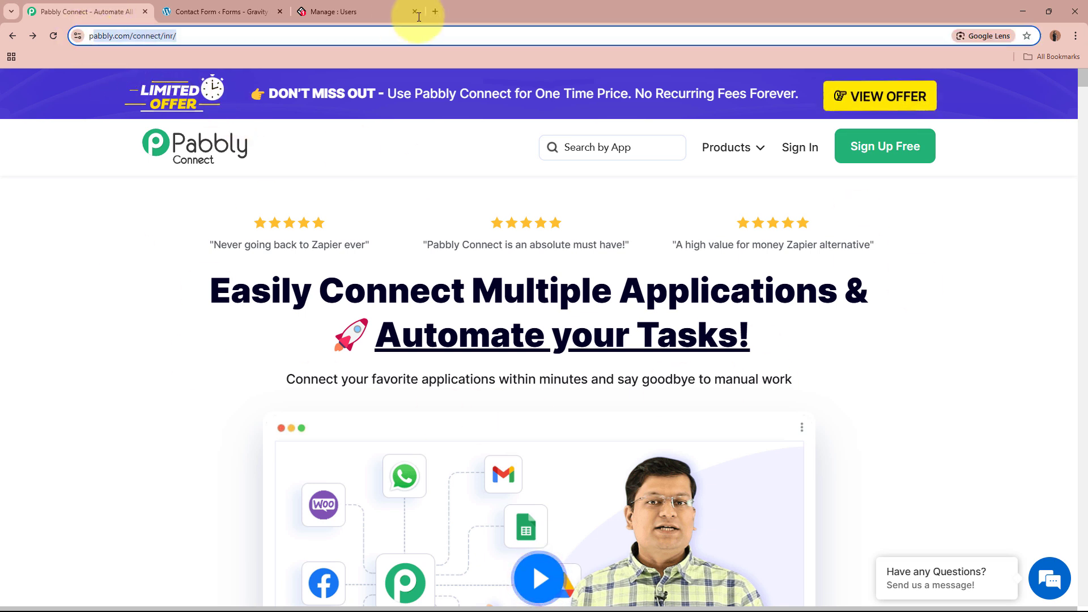
click(413, 191)
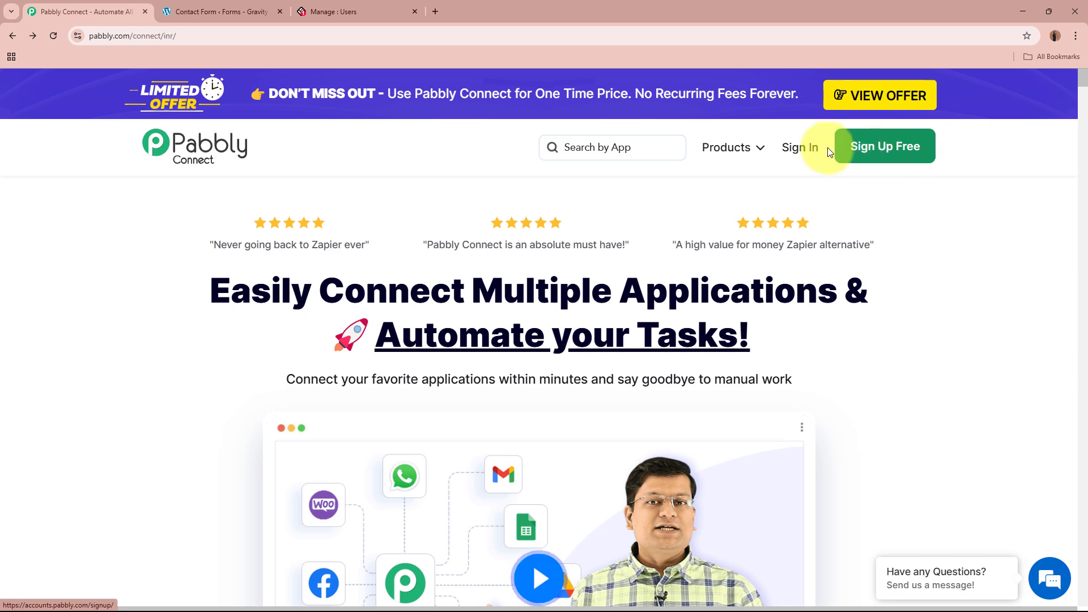
click(806, 150)
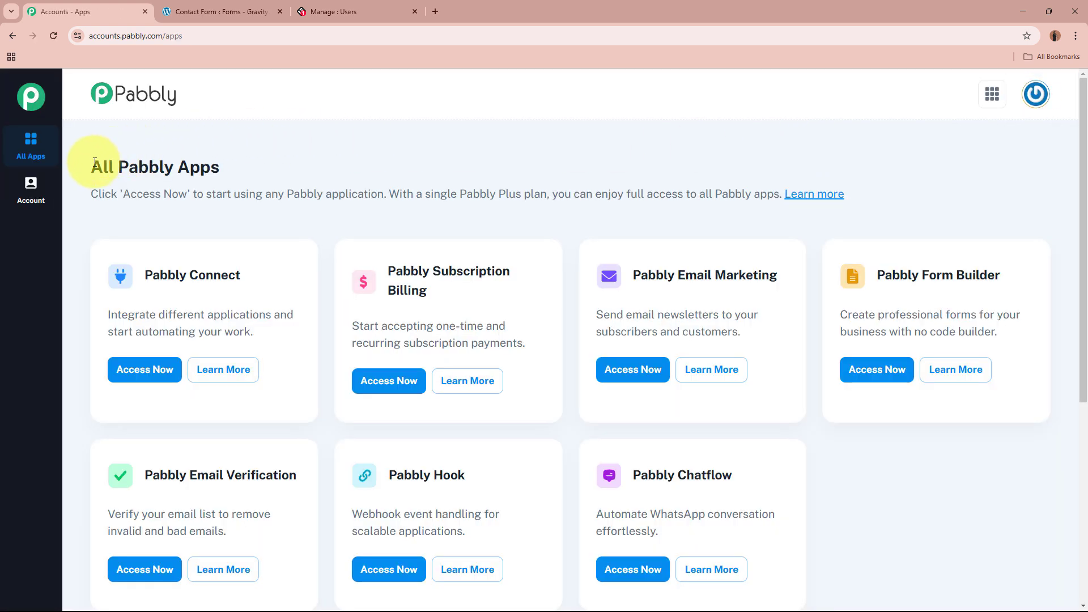
drag(94, 163, 312, 165)
click(311, 166)
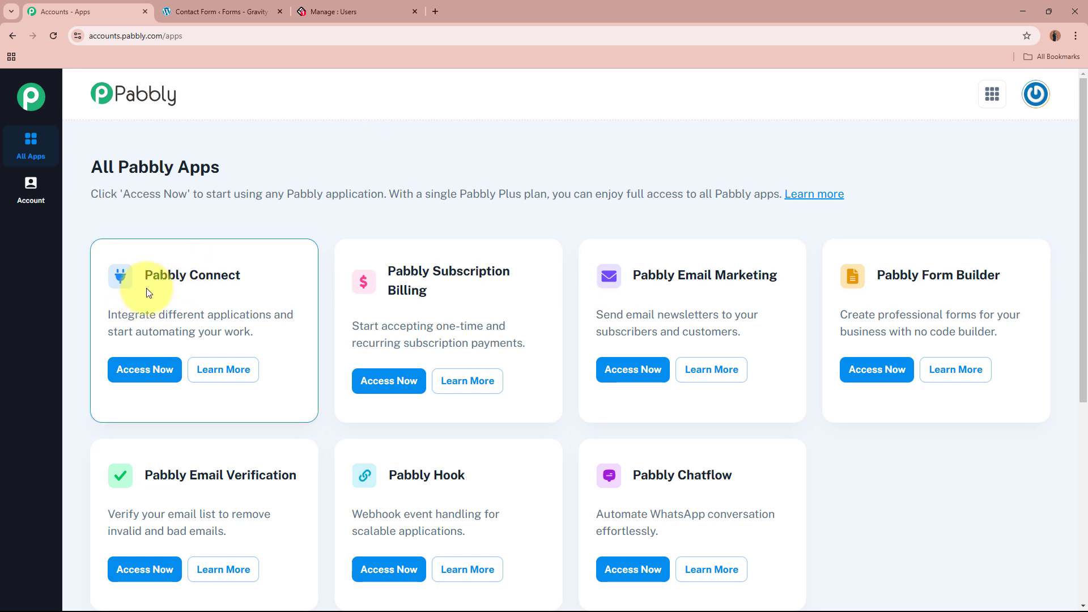
drag(144, 276, 278, 278)
click(278, 278)
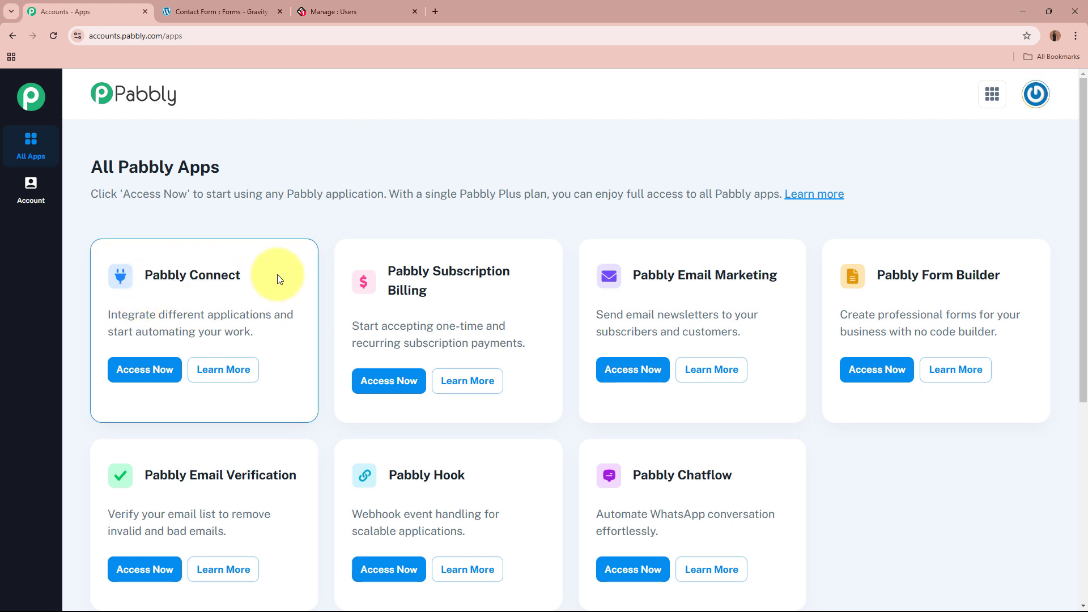
click(146, 370)
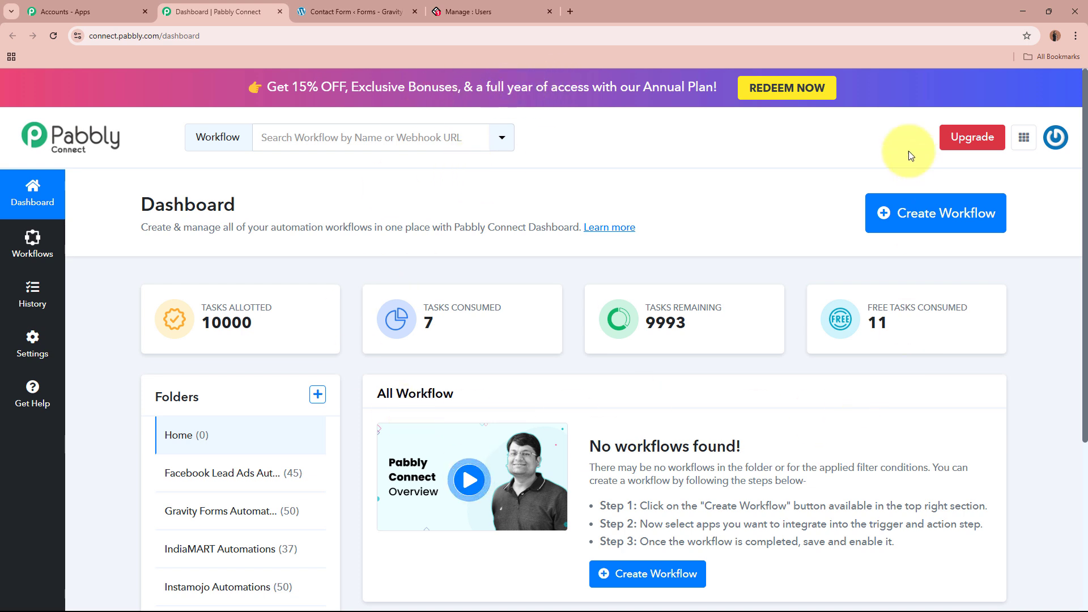
Start a new workflow named 'Create LearnWorlds User on Gravity Forms Submission'.
click(946, 218)
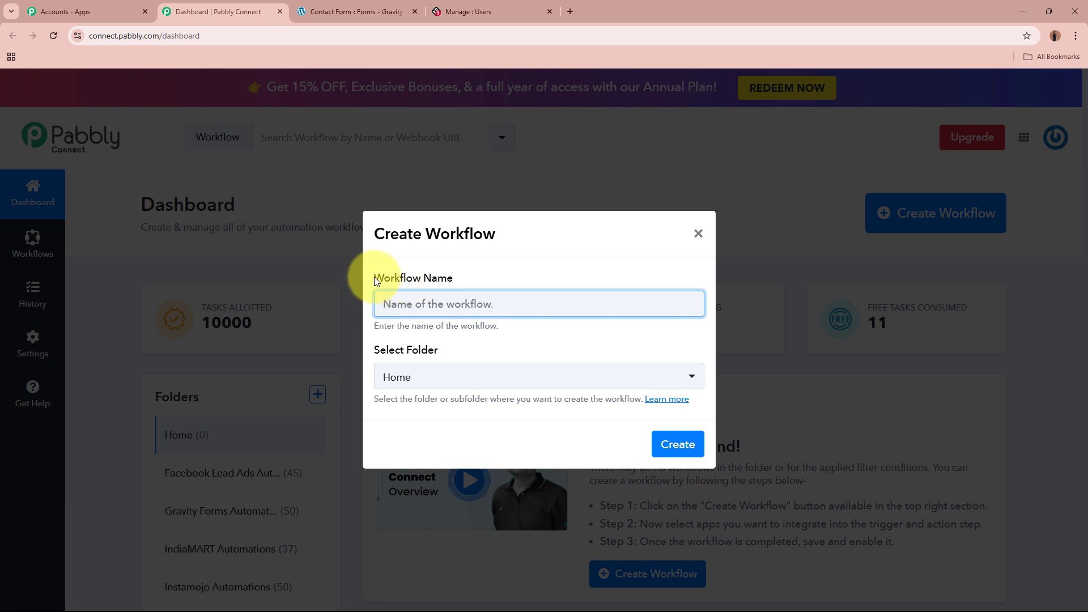
drag(375, 278, 463, 288)
drag(364, 352, 495, 357)
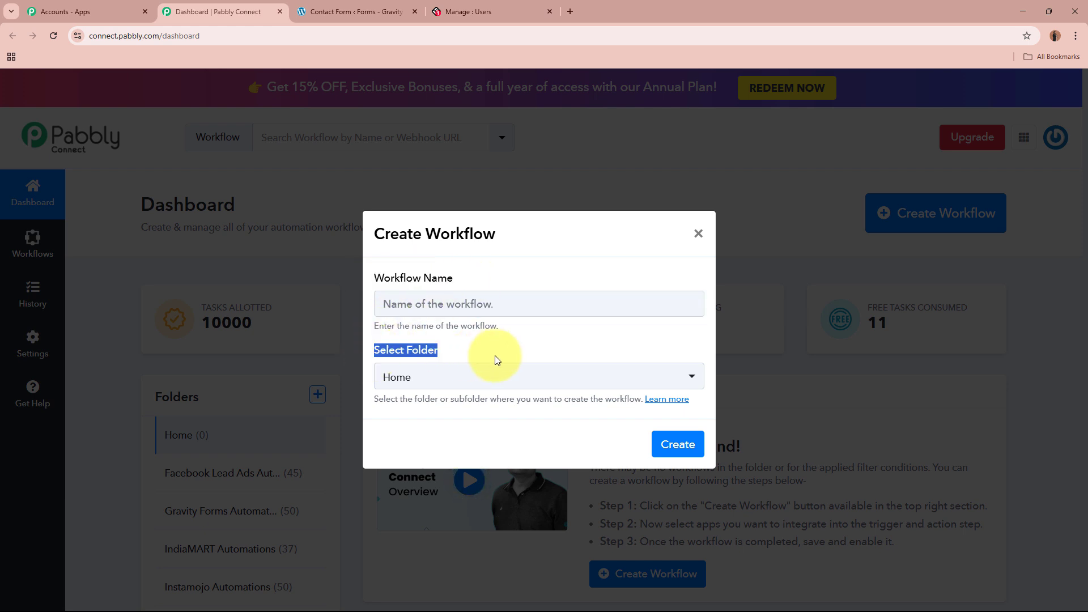
click(535, 301)
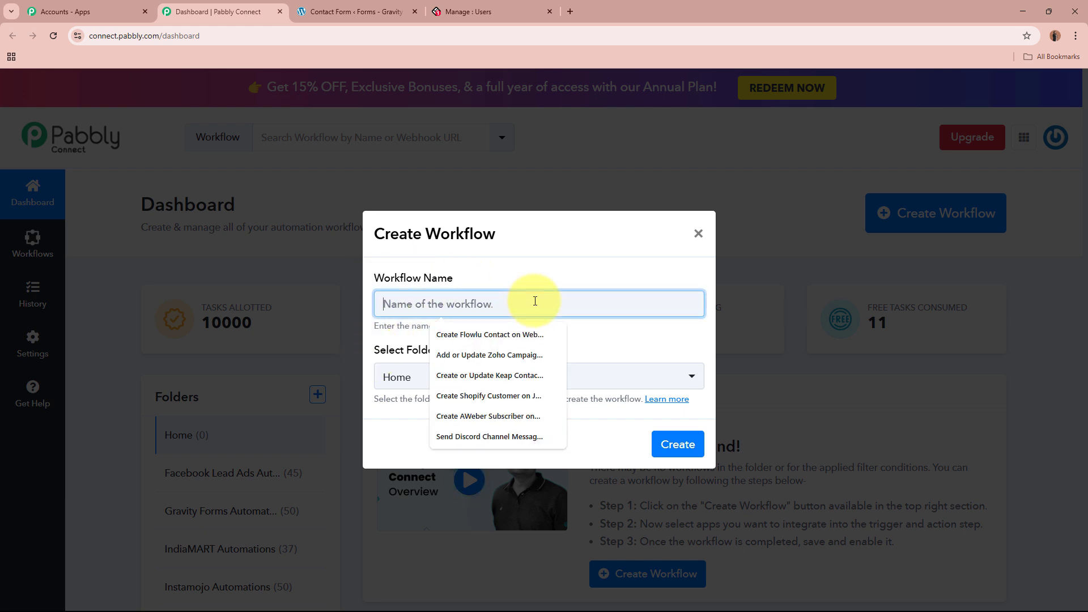
text(Create LearnWorlds User on Gravity Forms Submission)
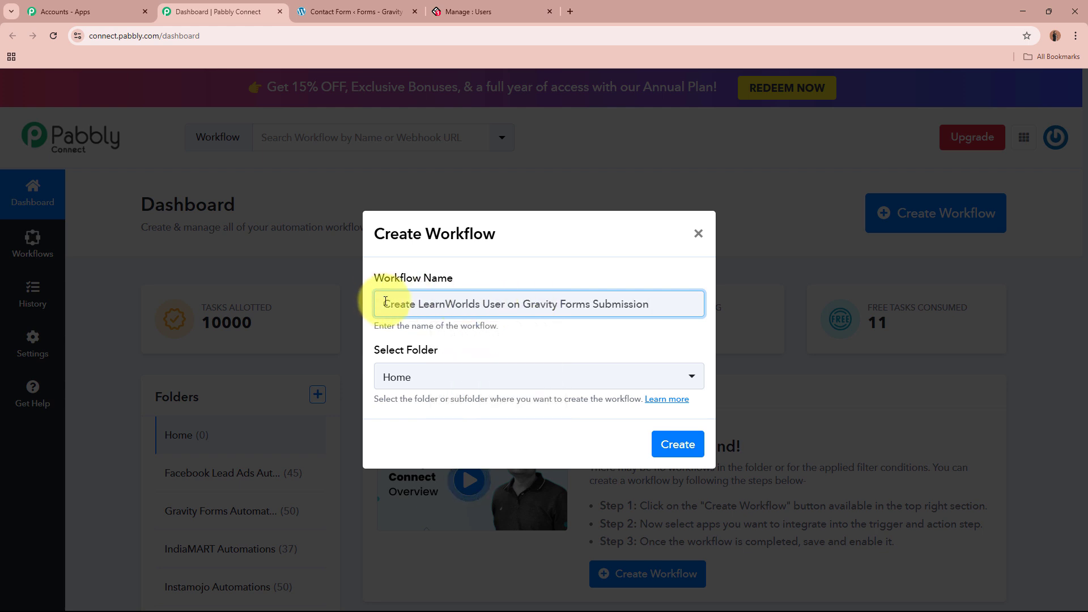
drag(379, 305, 638, 302)
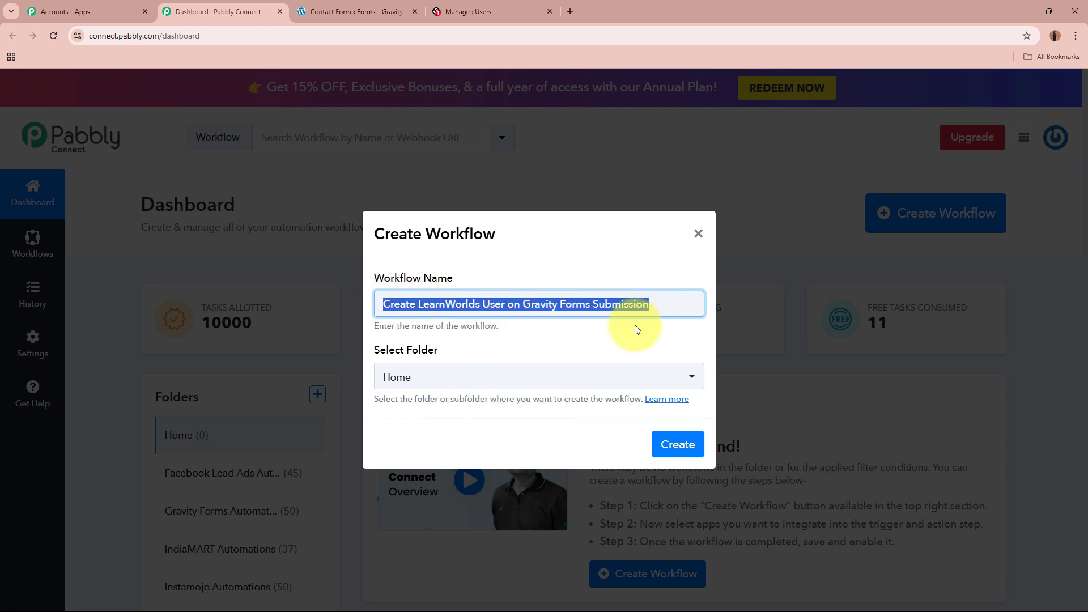
click(634, 279)
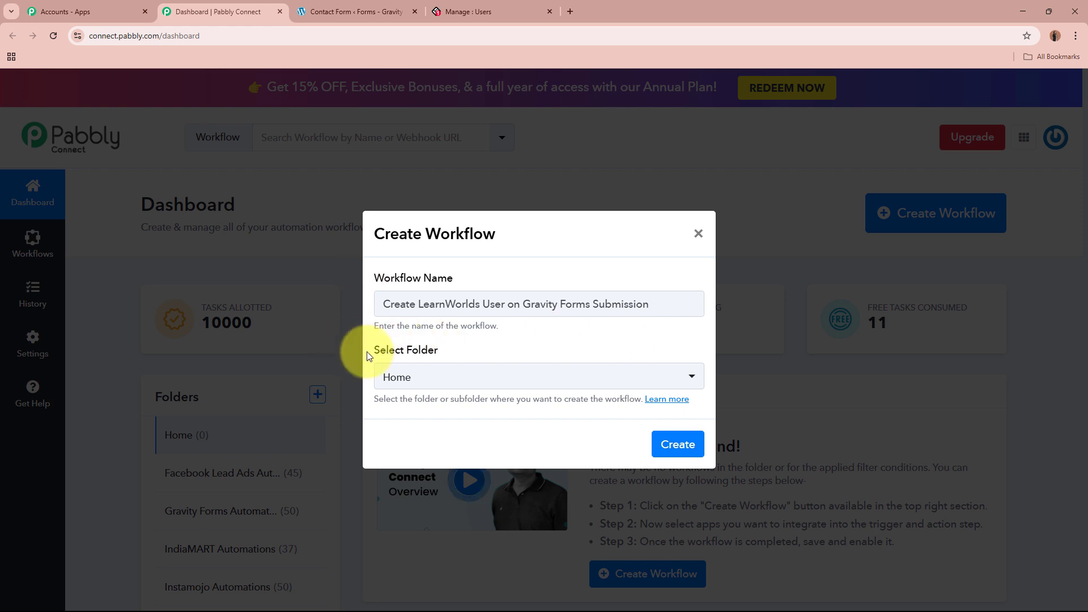
drag(372, 351, 469, 353)
click(468, 351)
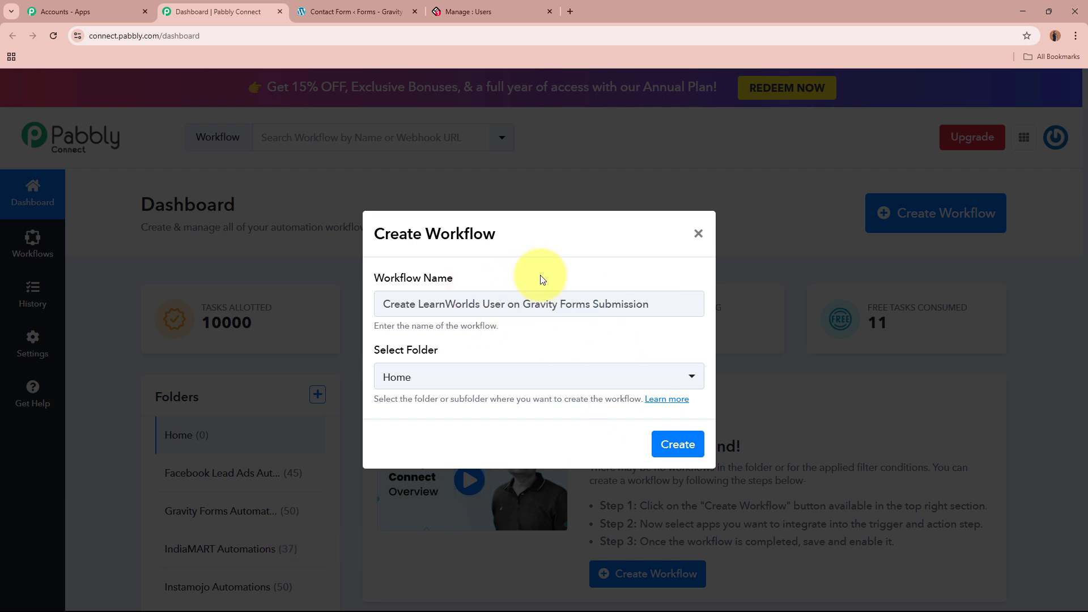
Put the workflow in the Gravity Forms Automations folder and create it.
click(418, 377)
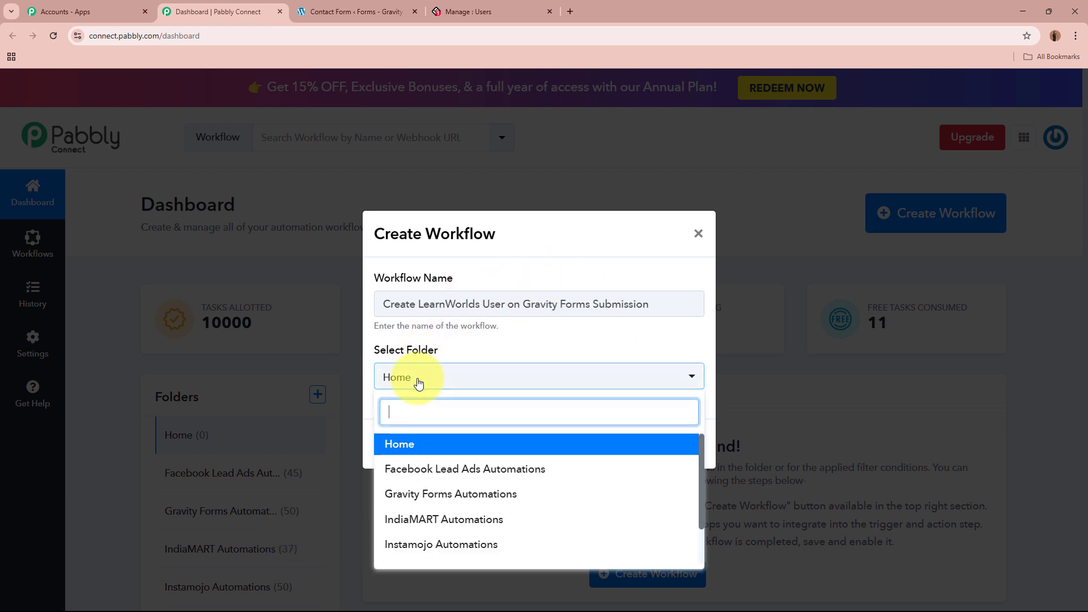
click(476, 497)
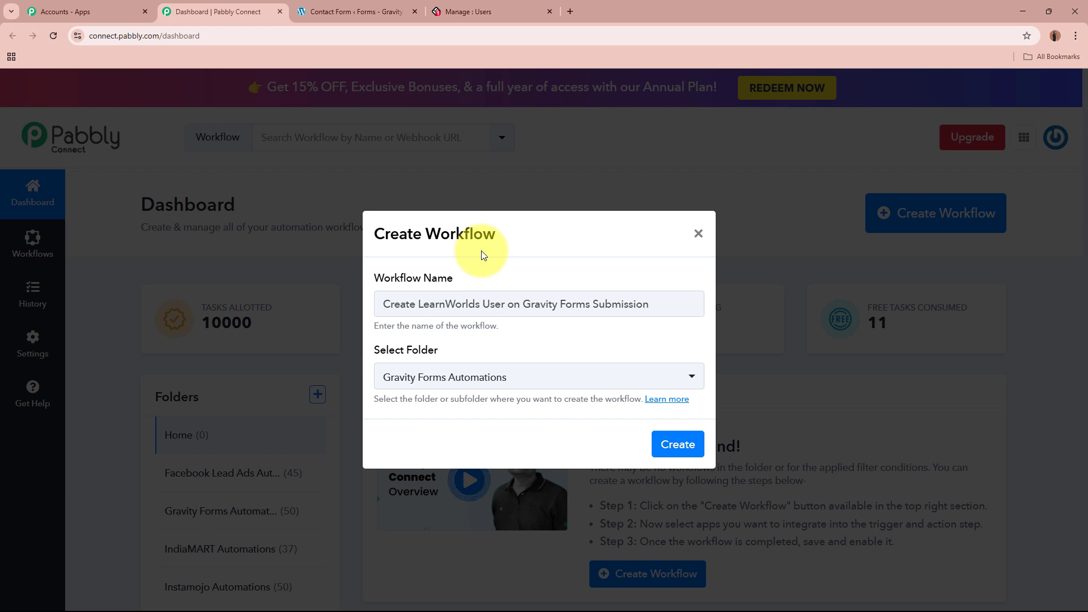
drag(413, 278, 462, 279)
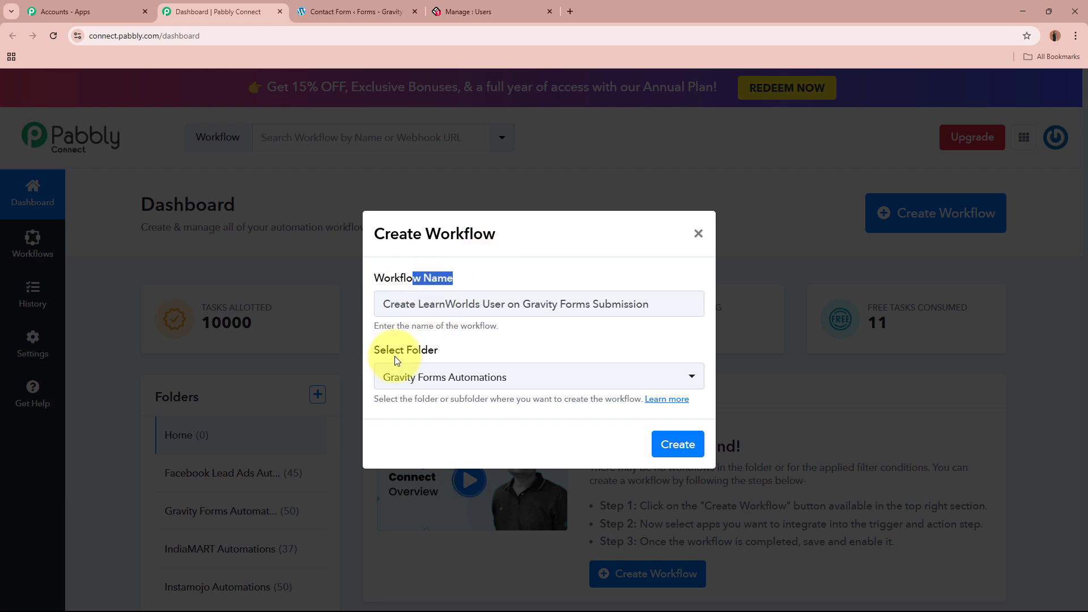
drag(395, 352, 551, 363)
click(688, 445)
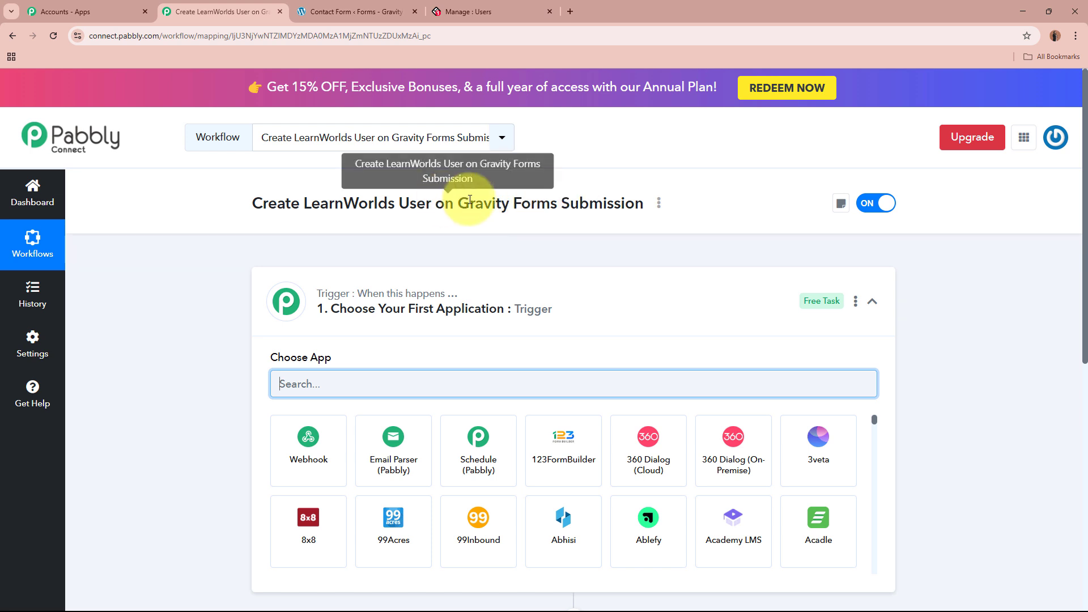
Search 'Gravit' in the trigger's app chooser and select Gravity Forms.
click(702, 294)
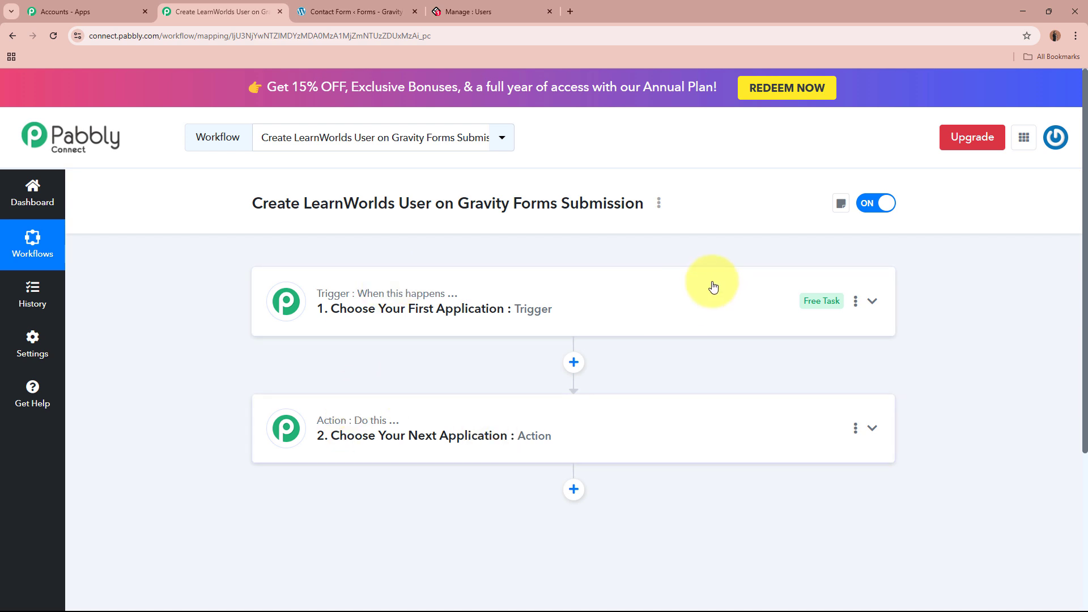
click(721, 305)
click(577, 390)
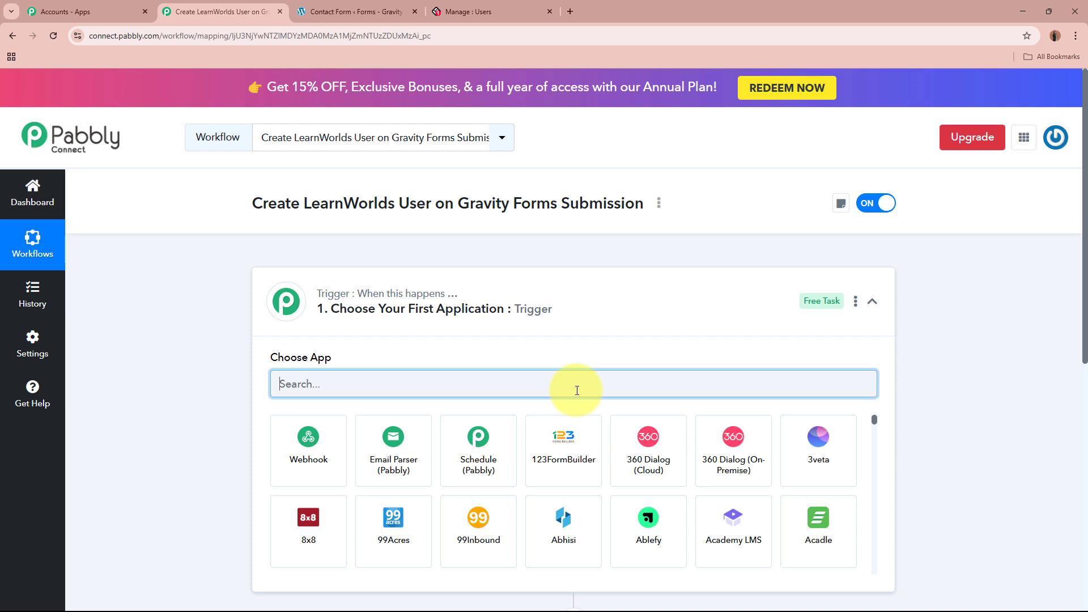
text(Gravity)
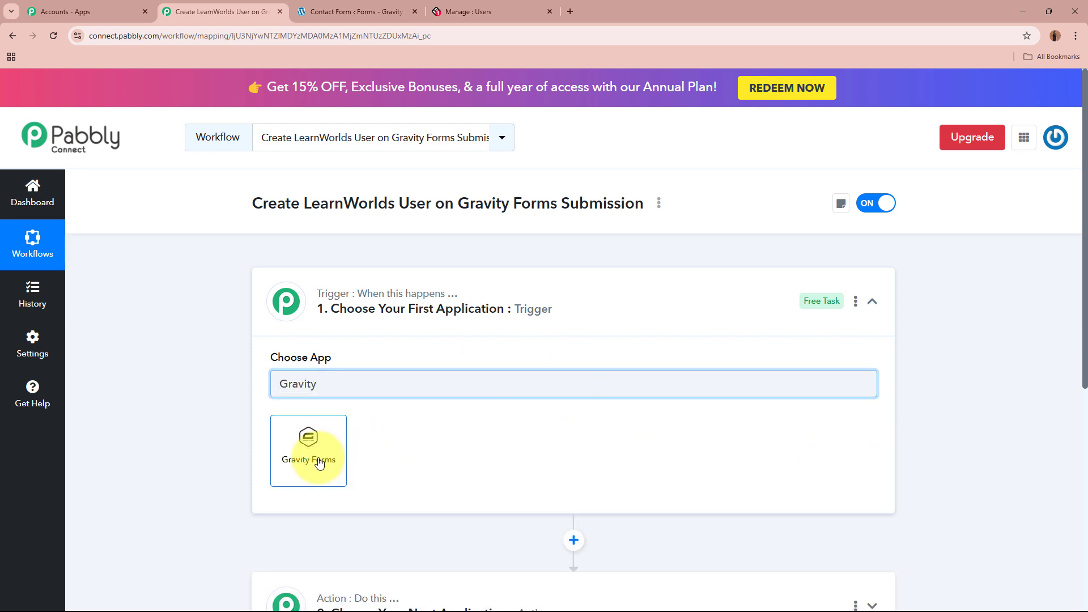
click(307, 446)
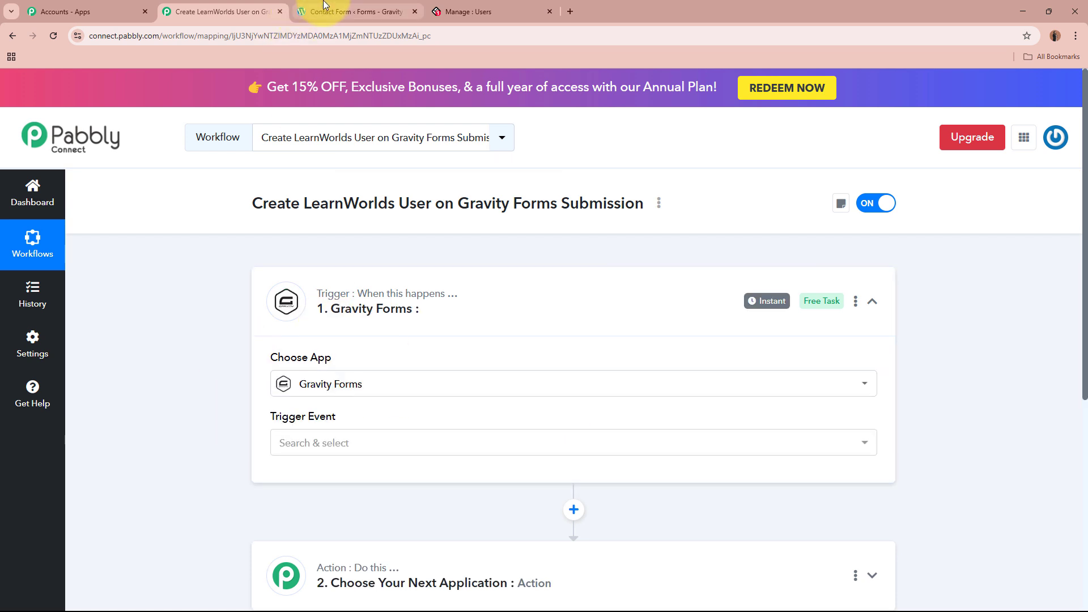
click(340, 12)
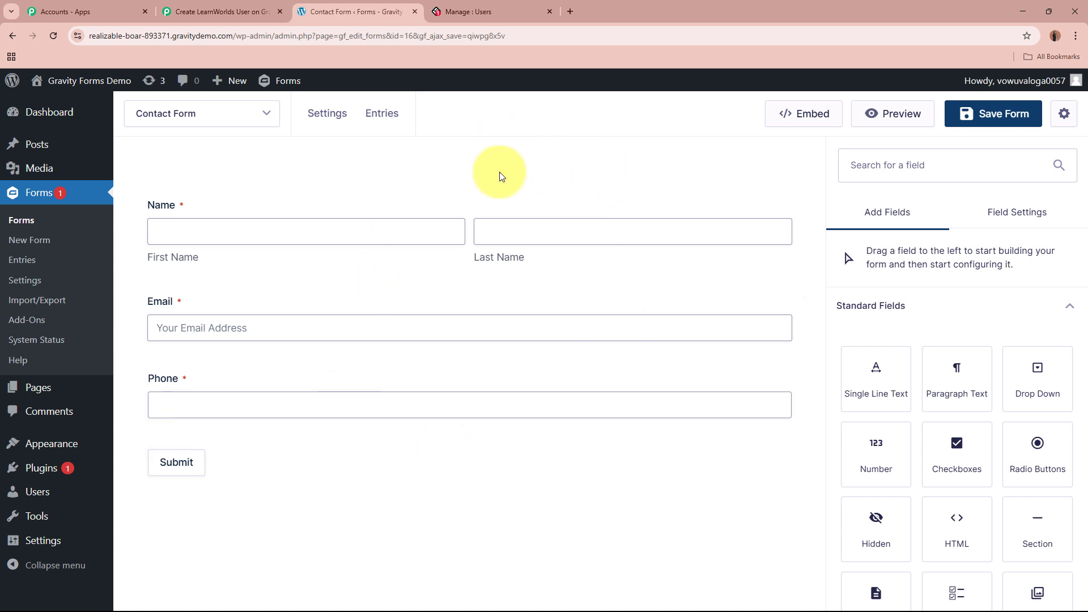
click(215, 11)
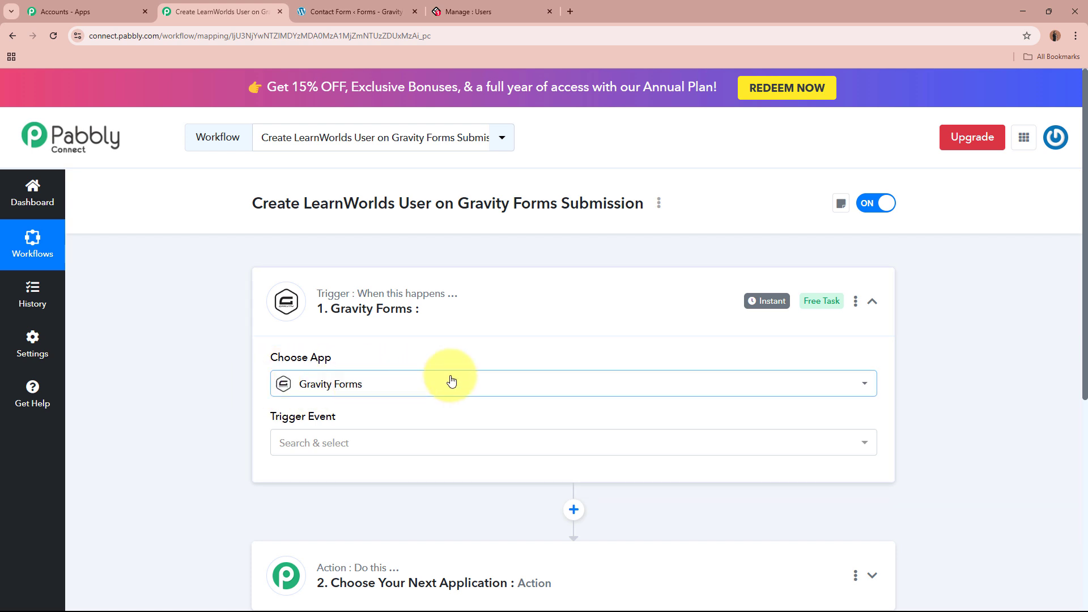
Set the trigger event to New Response and copy the generated webhook URL.
click(451, 443)
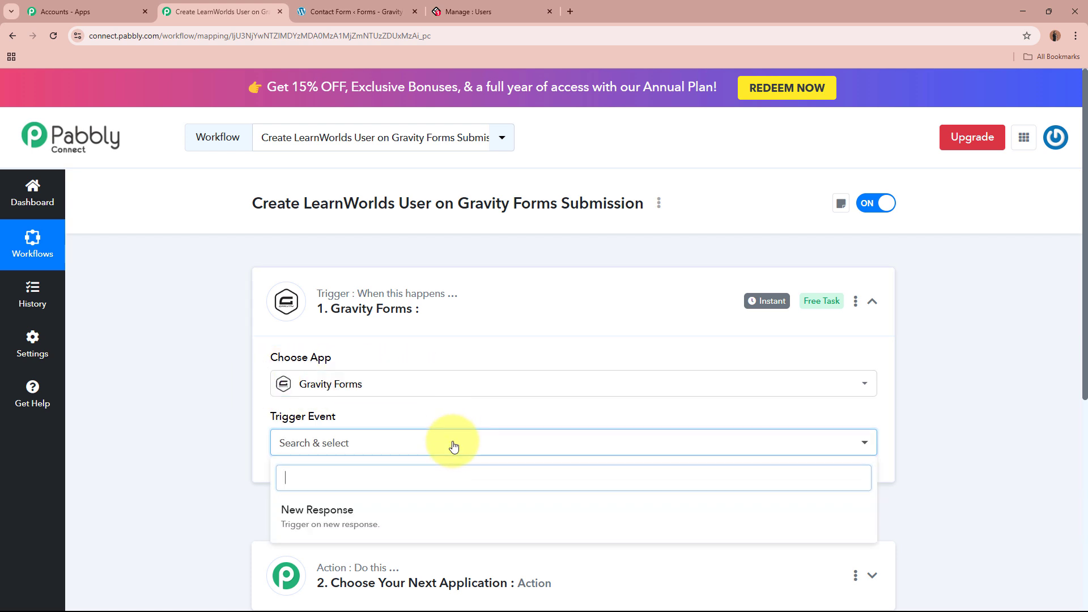
click(449, 527)
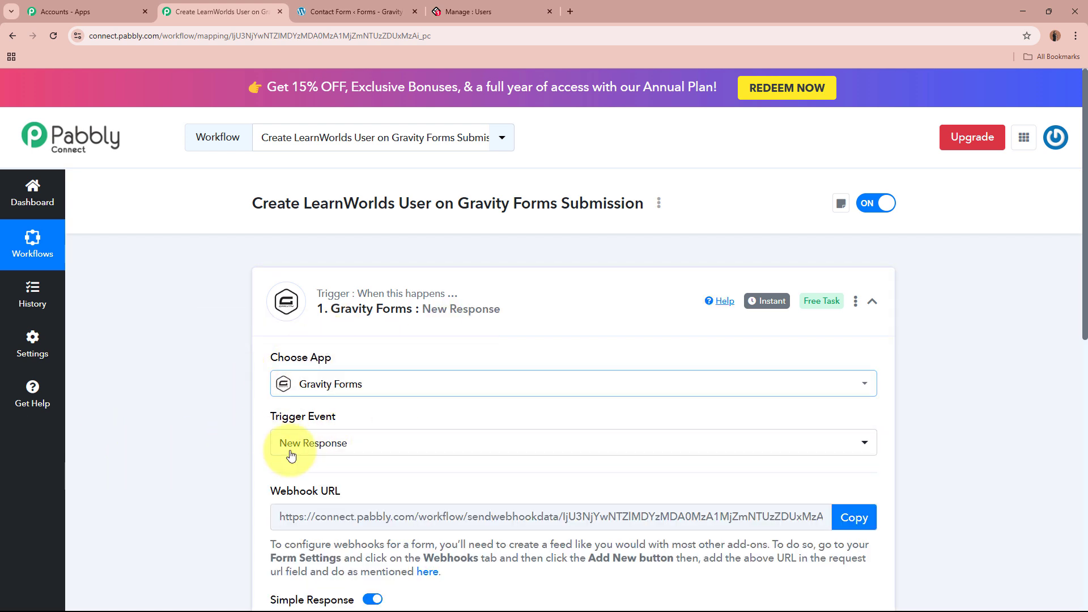
scroll(294, 406, down, 3)
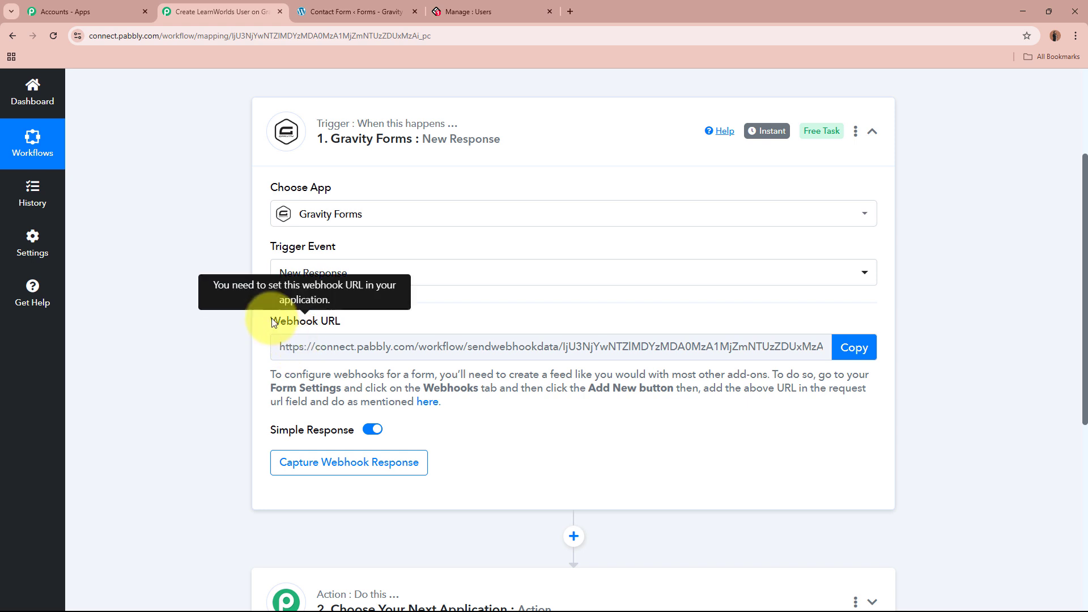
drag(287, 309, 425, 315)
click(169, 345)
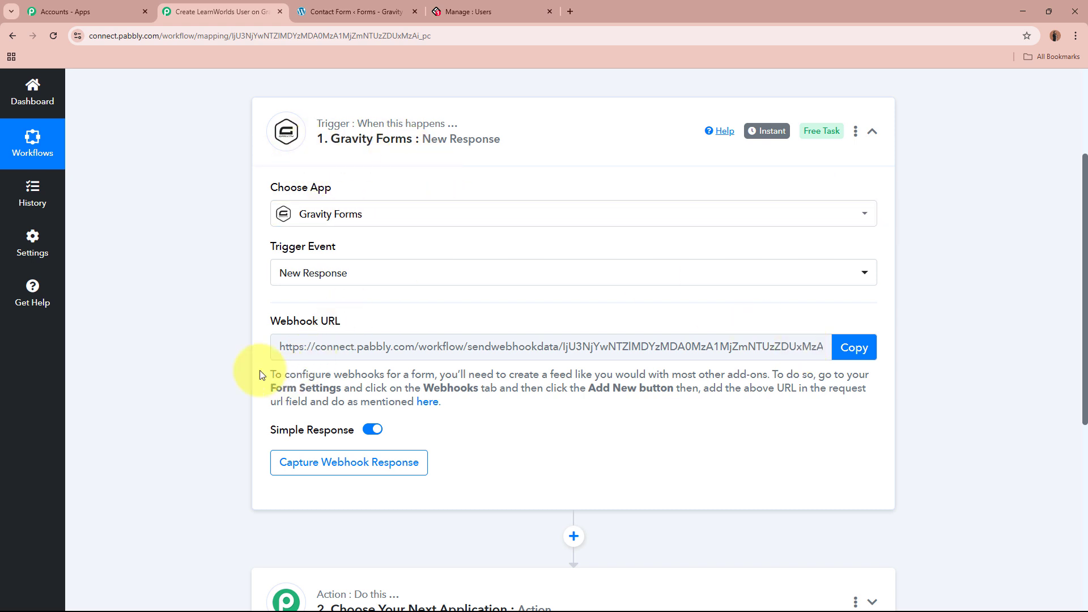
drag(256, 371, 491, 401)
click(490, 399)
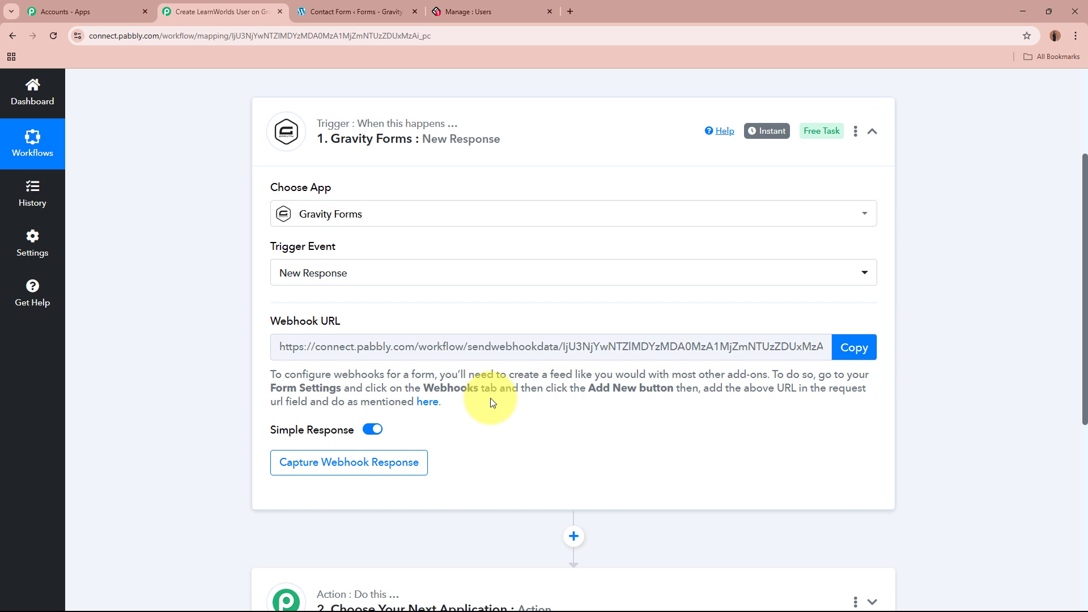
click(853, 348)
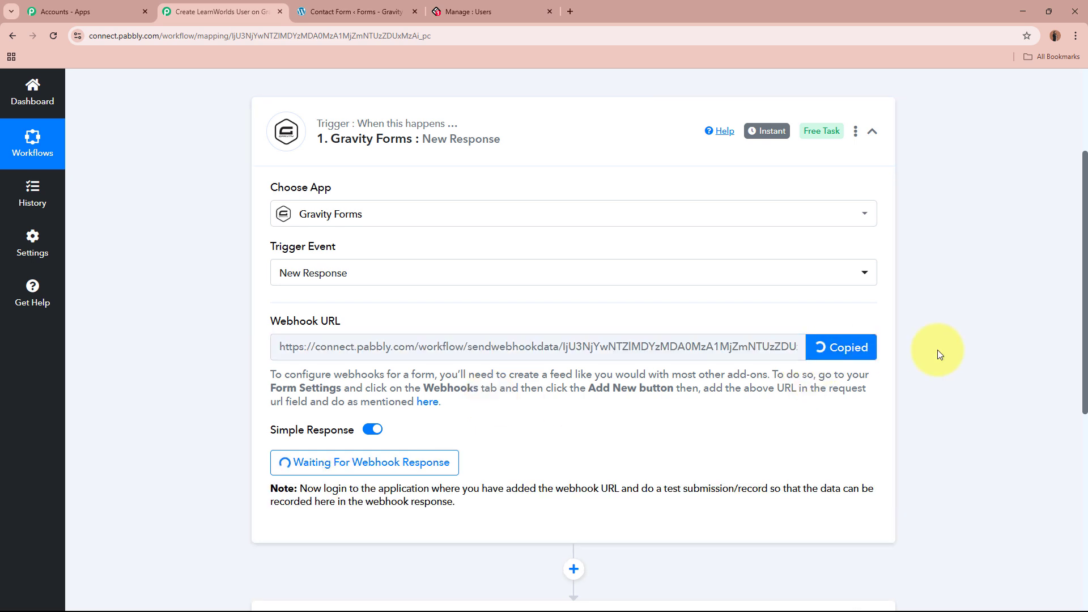
scroll(938, 352, up, 3)
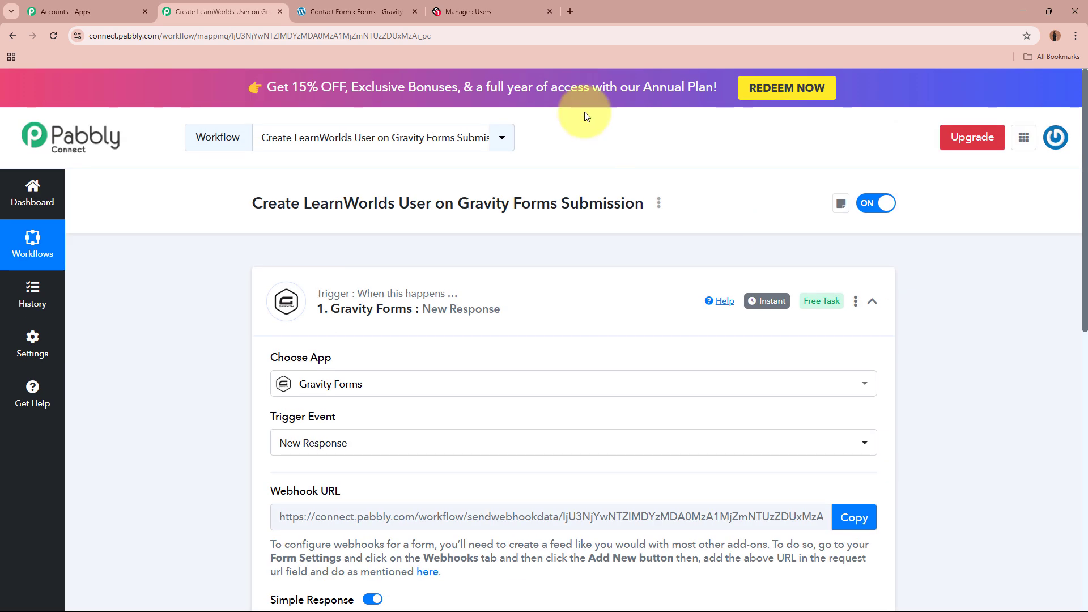
Open the Webhooks page from the Contact Form editor's Settings menu.
click(356, 11)
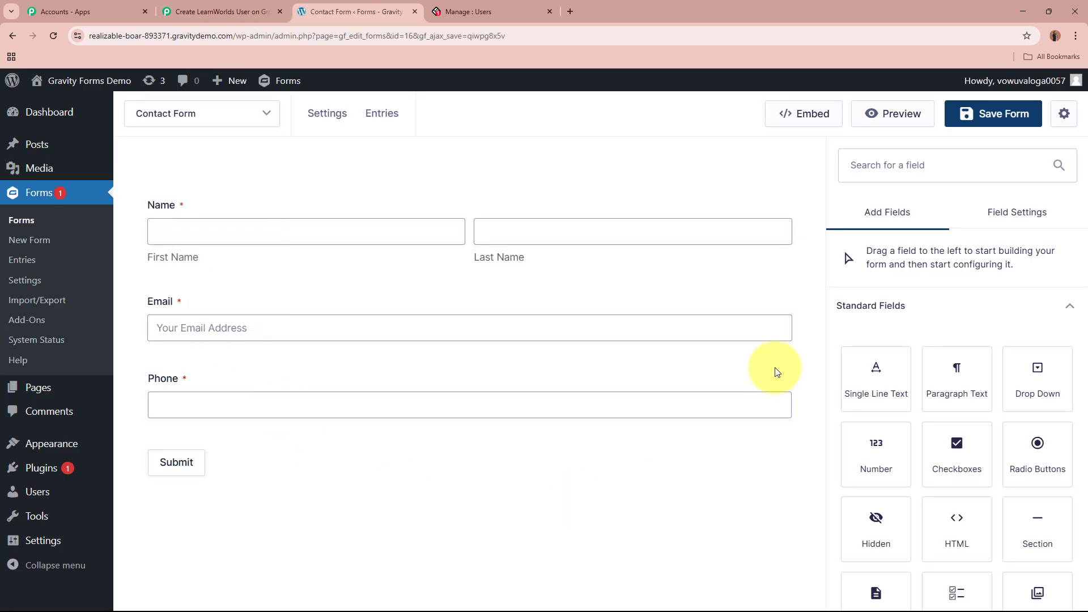
click(166, 123)
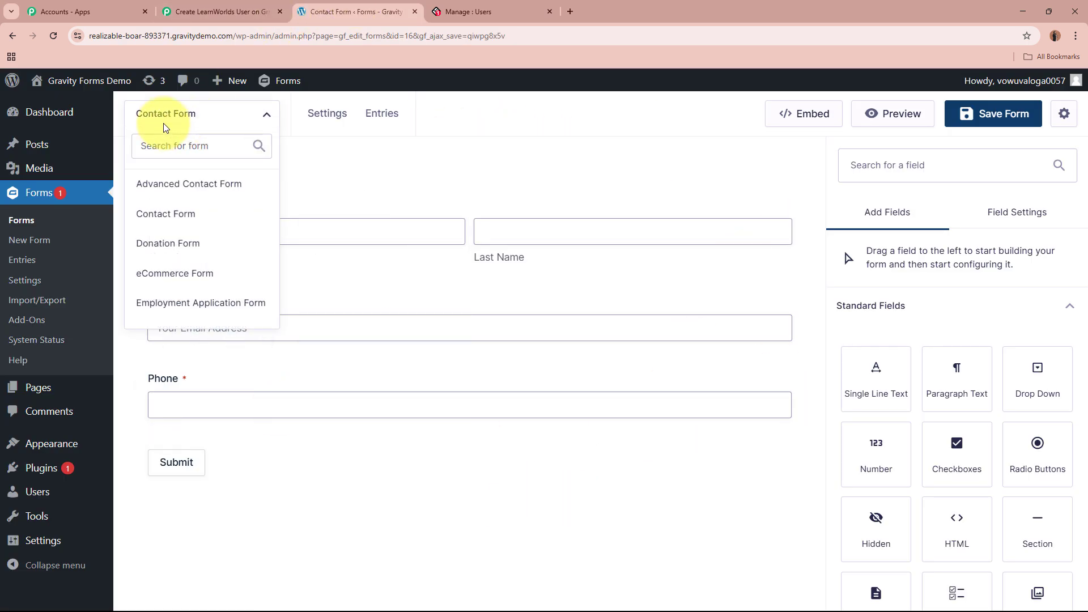
click(674, 170)
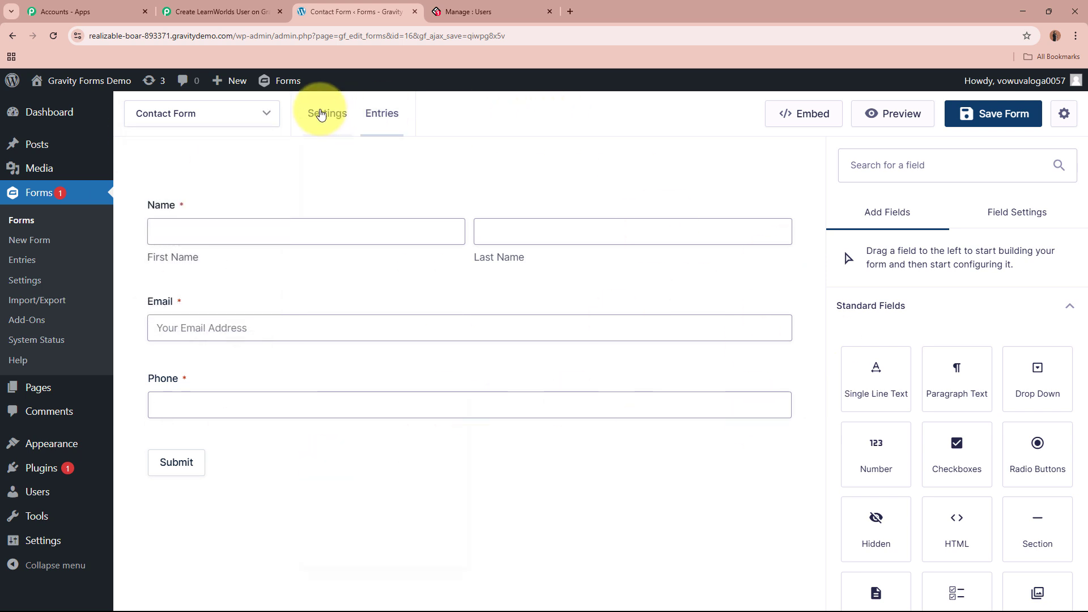
mouse_move(337, 118)
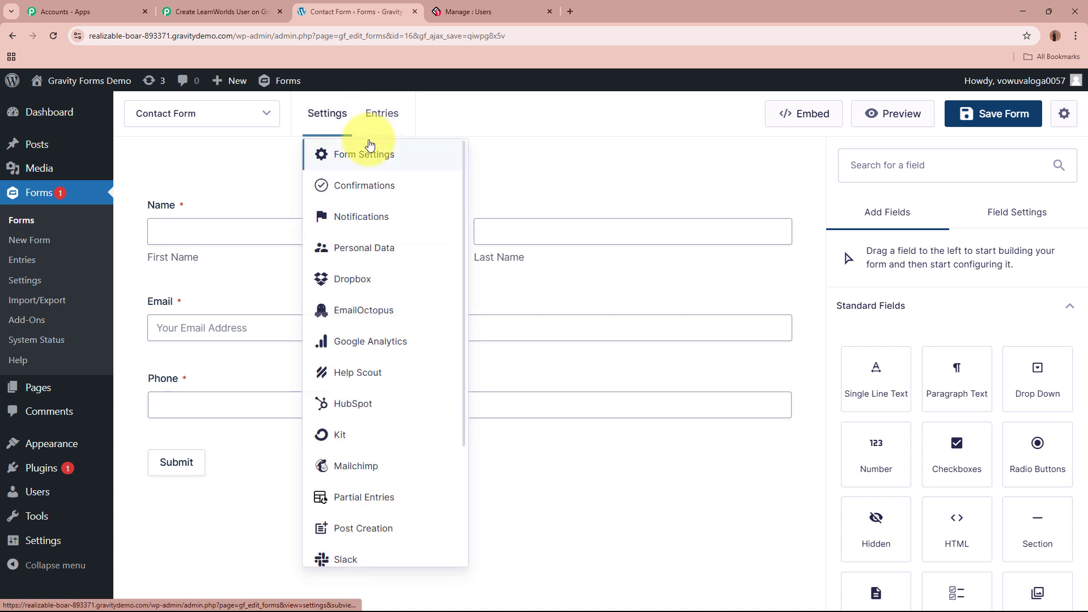
scroll(393, 488, down, 1)
scroll(393, 489, down, 3)
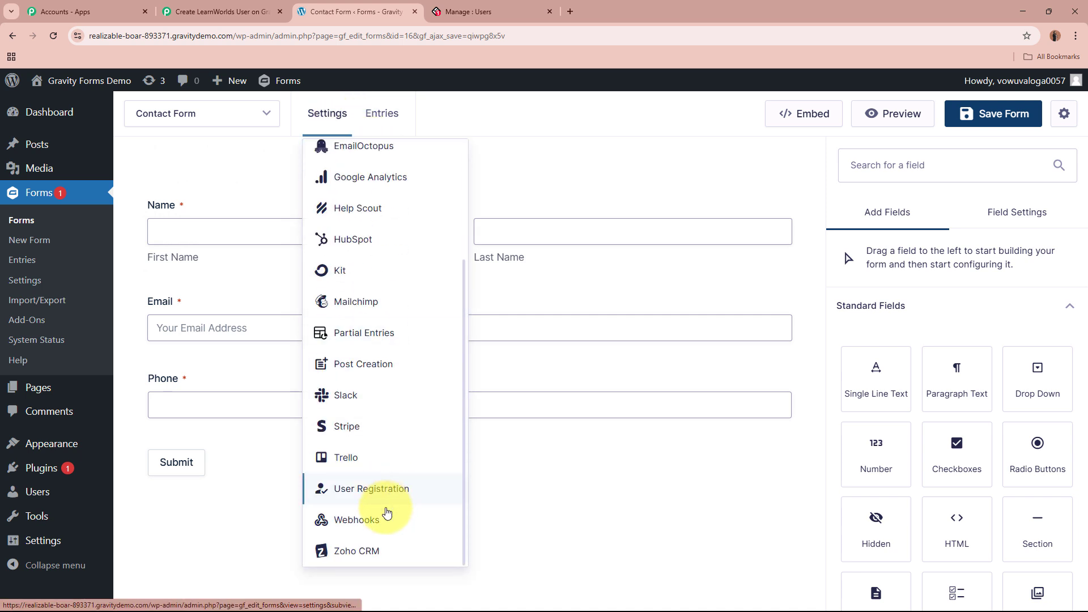
click(389, 516)
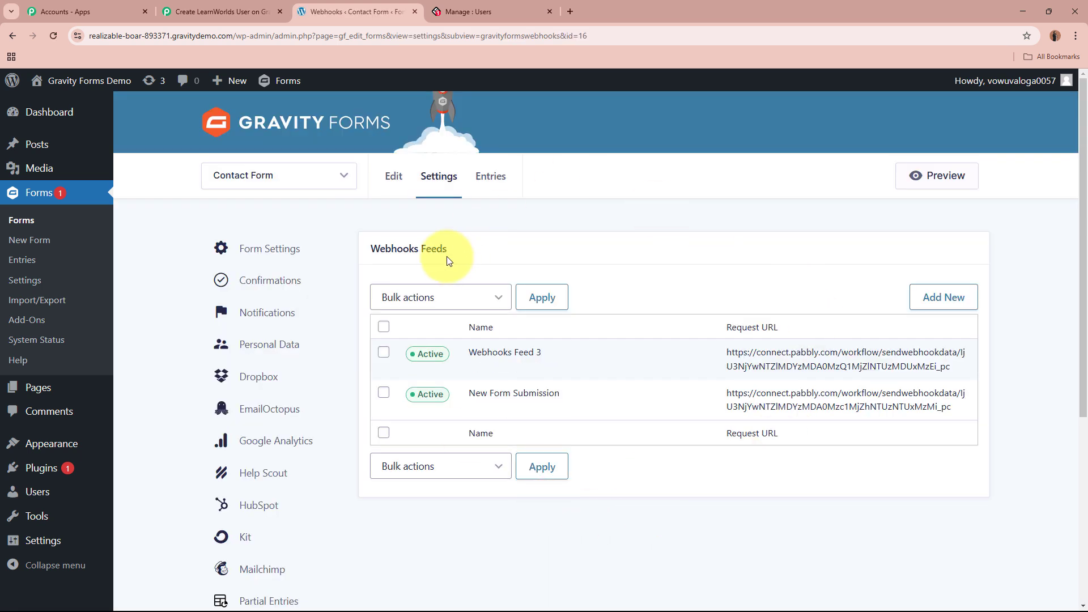
Add a webhook feed named 'New Form Entry' with the Pabbly webhook URL as Request URL.
drag(361, 249, 485, 244)
click(489, 247)
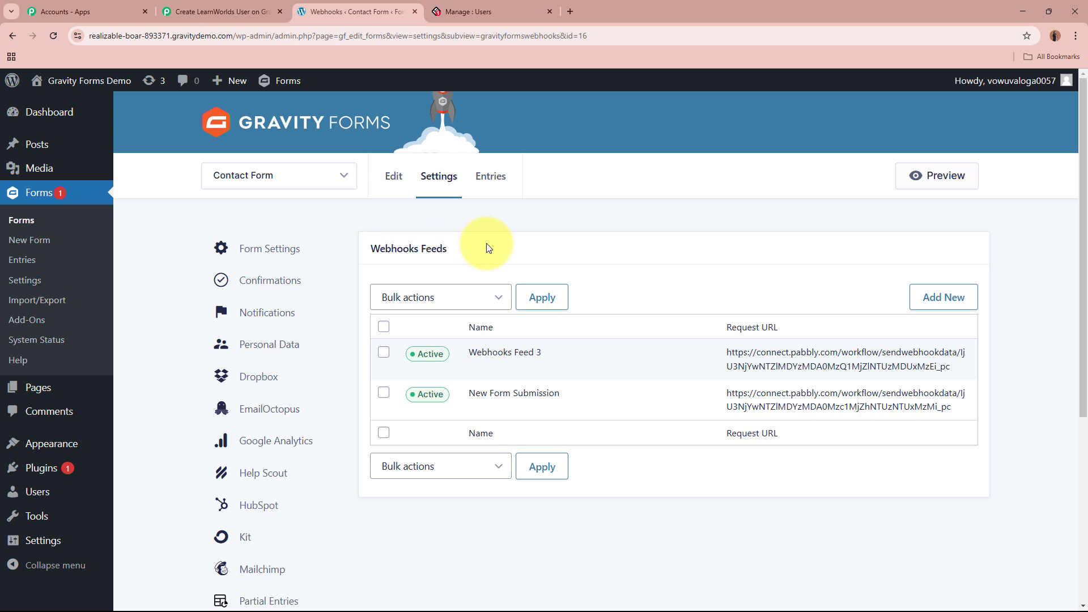
click(249, 177)
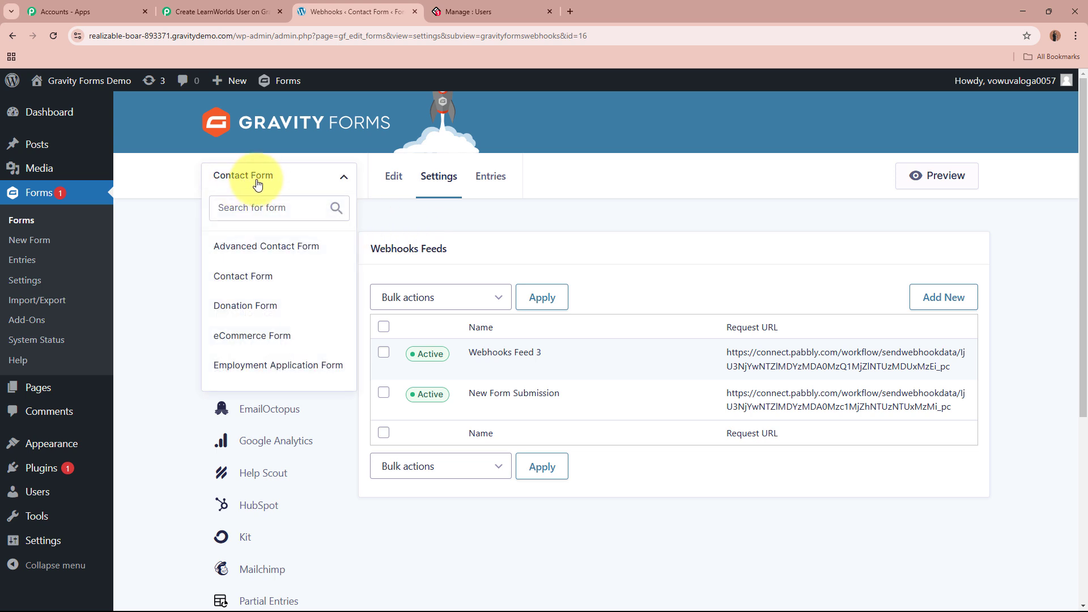
click(255, 176)
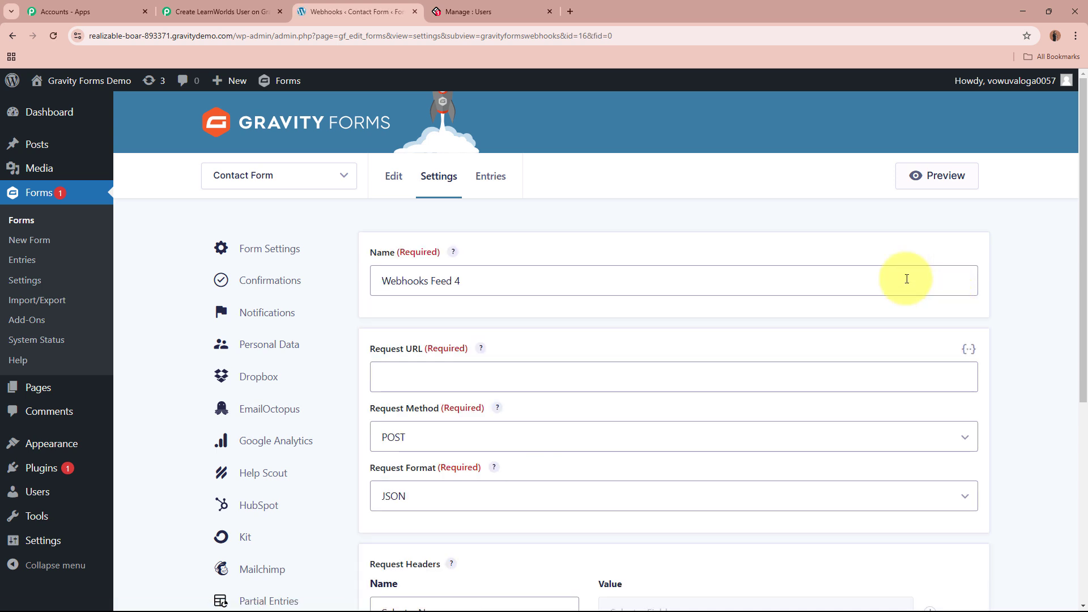
drag(577, 280, 340, 262)
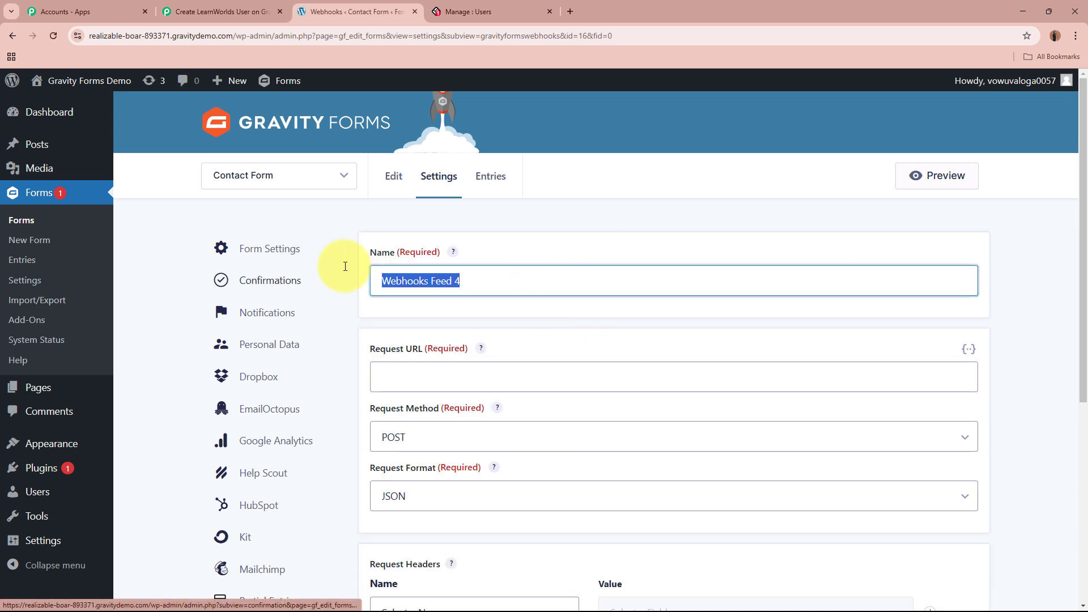
key(BackSpace)
text(New)
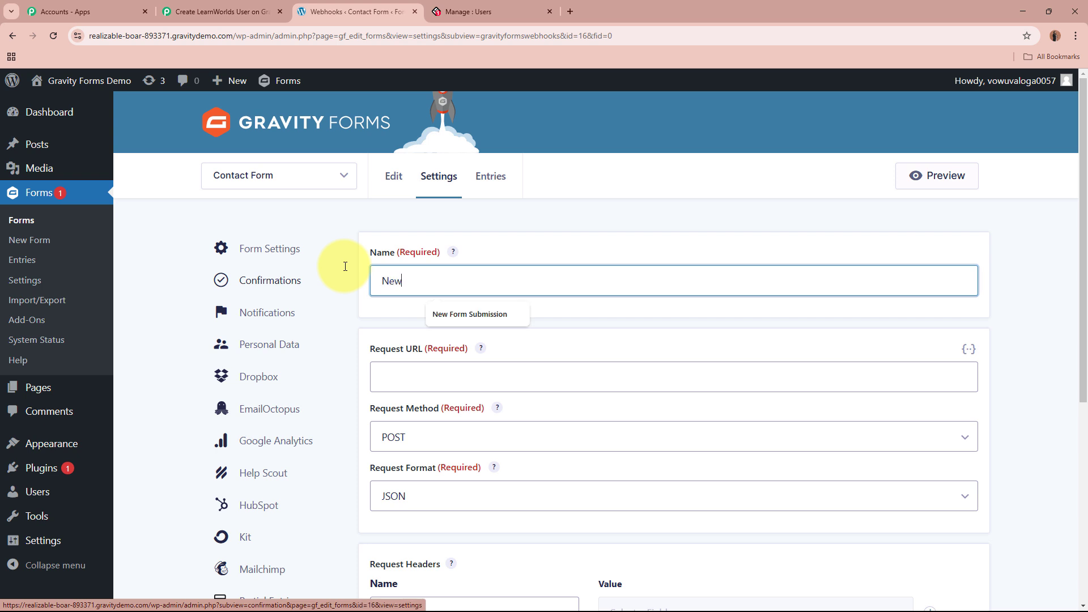
text( Form Entry)
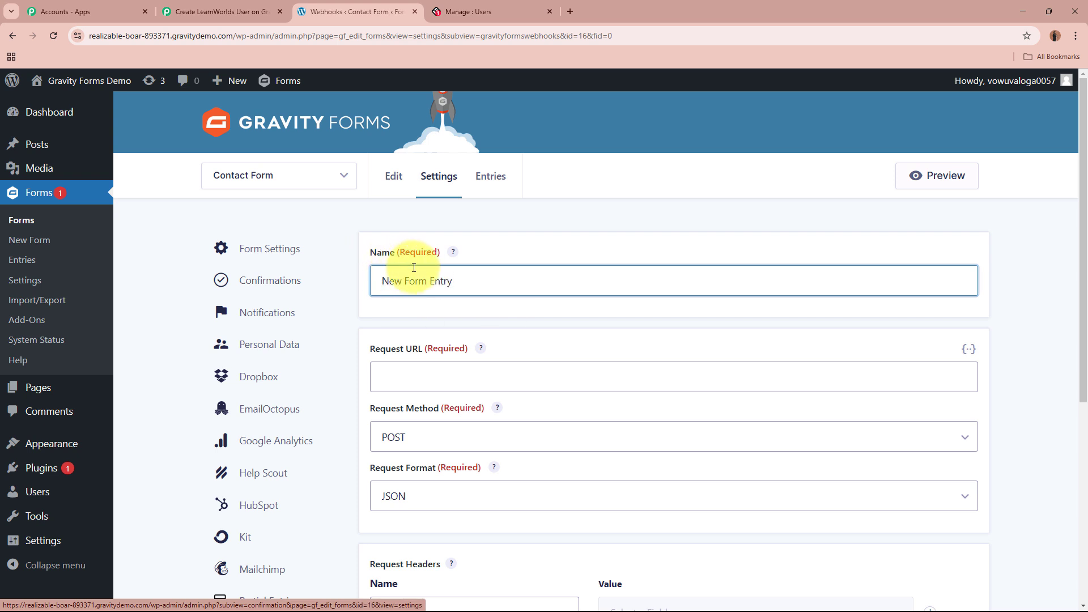
click(444, 379)
key(ctrl+v)
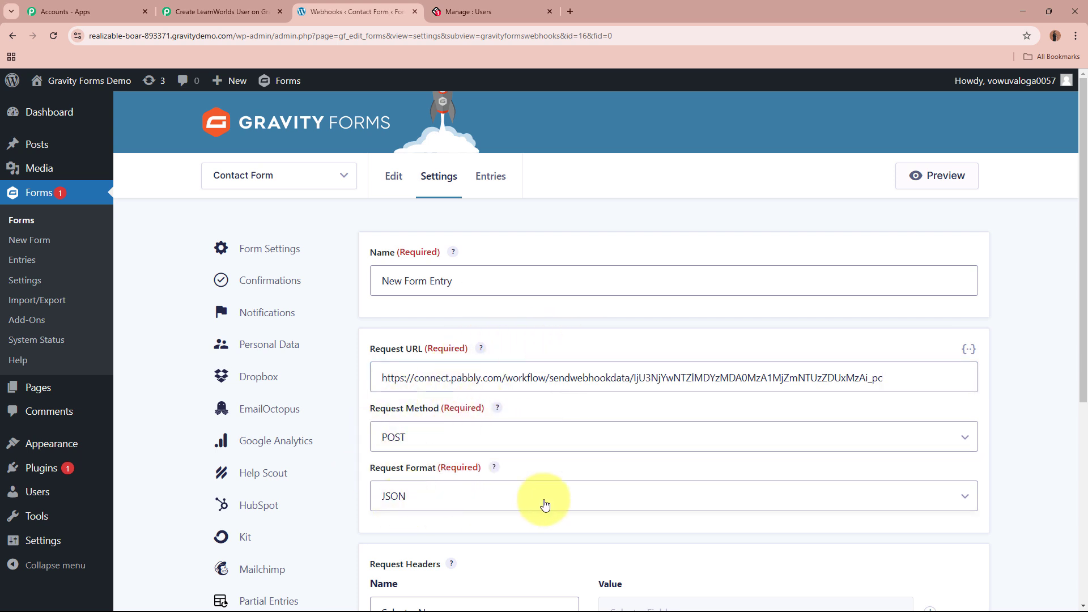
Save the feed with All Fields as the request body, then go back a page.
scroll(543, 504, down, 3)
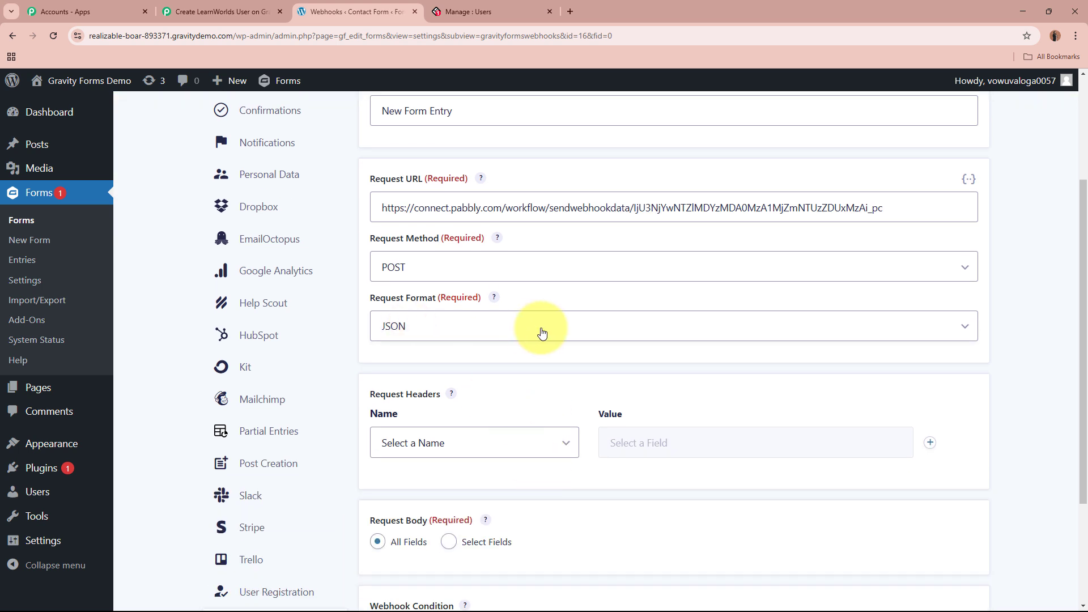
scroll(539, 330, down, 2)
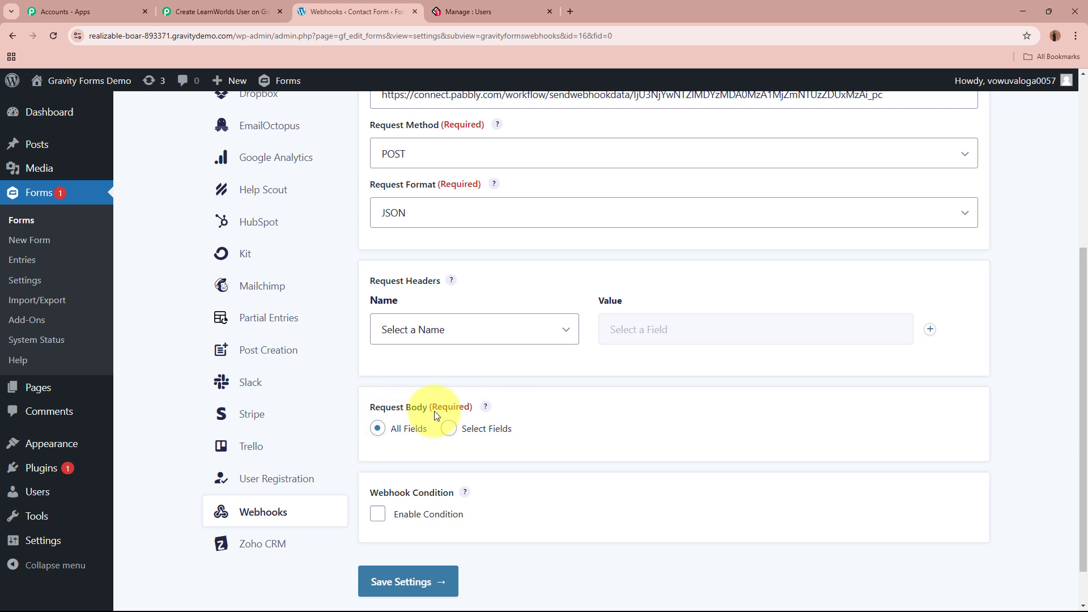
drag(390, 431, 447, 431)
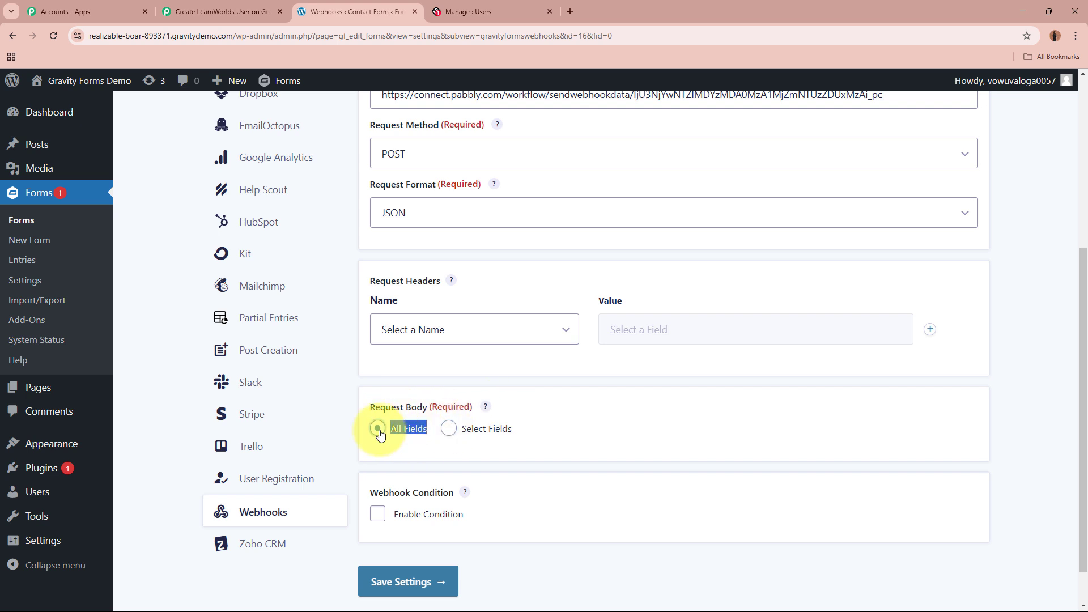
scroll(464, 490, down, 1)
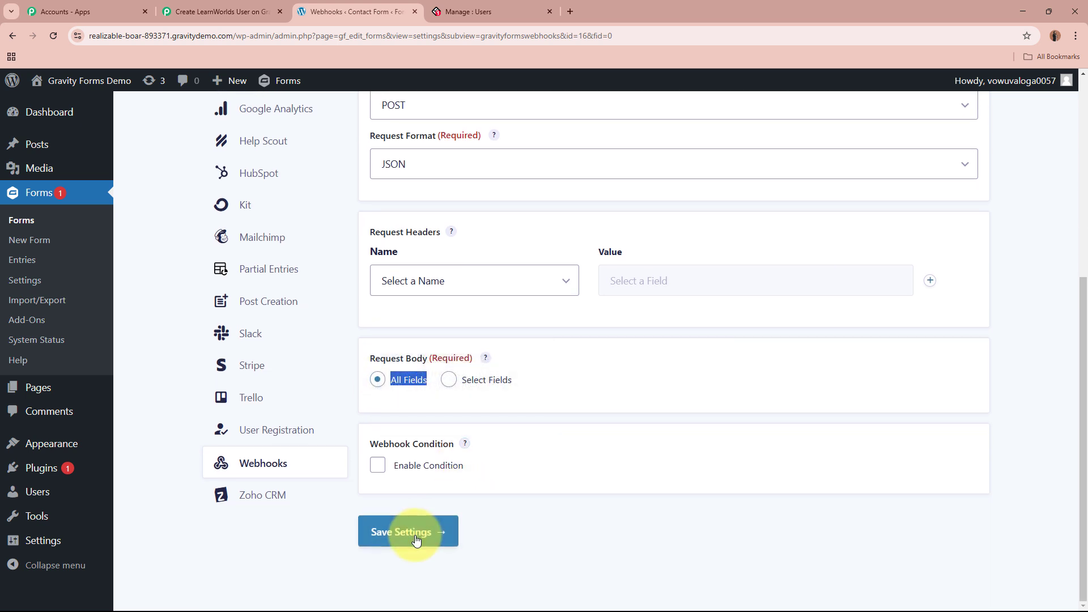
click(413, 534)
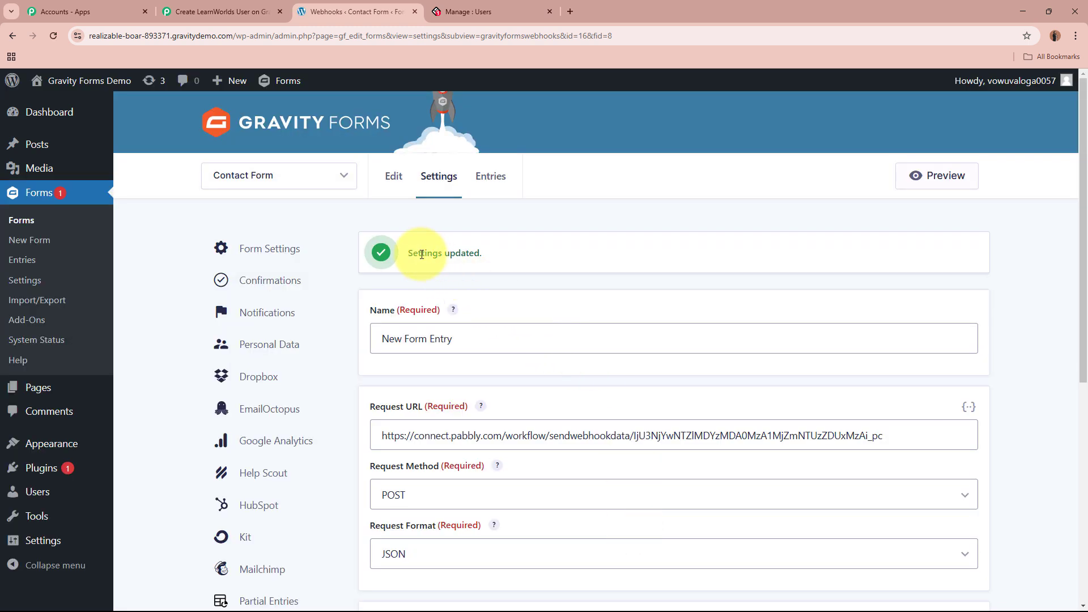
drag(409, 253, 510, 240)
click(510, 240)
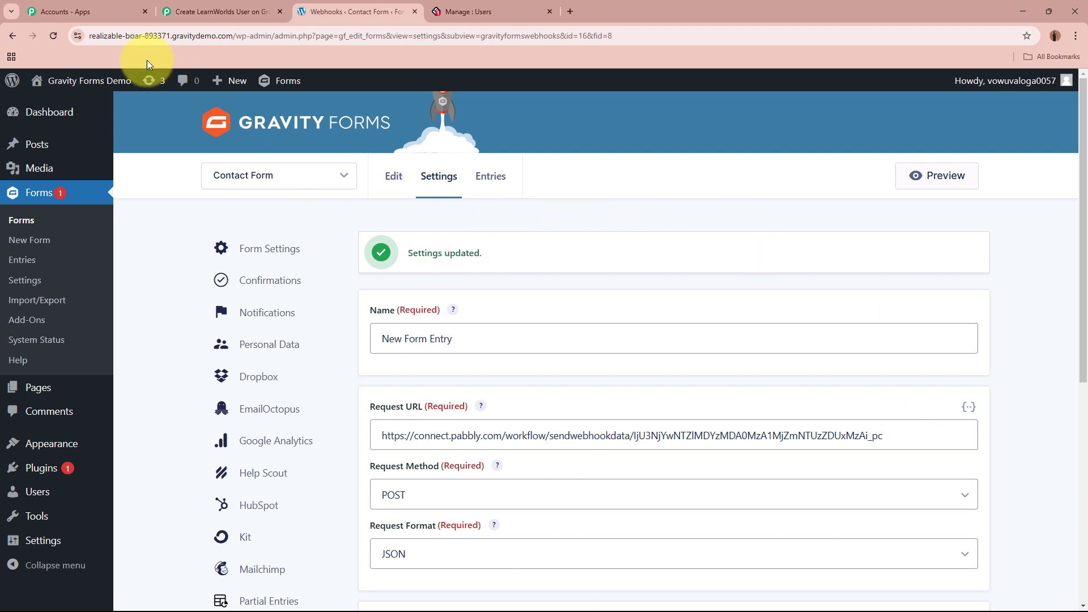
click(9, 44)
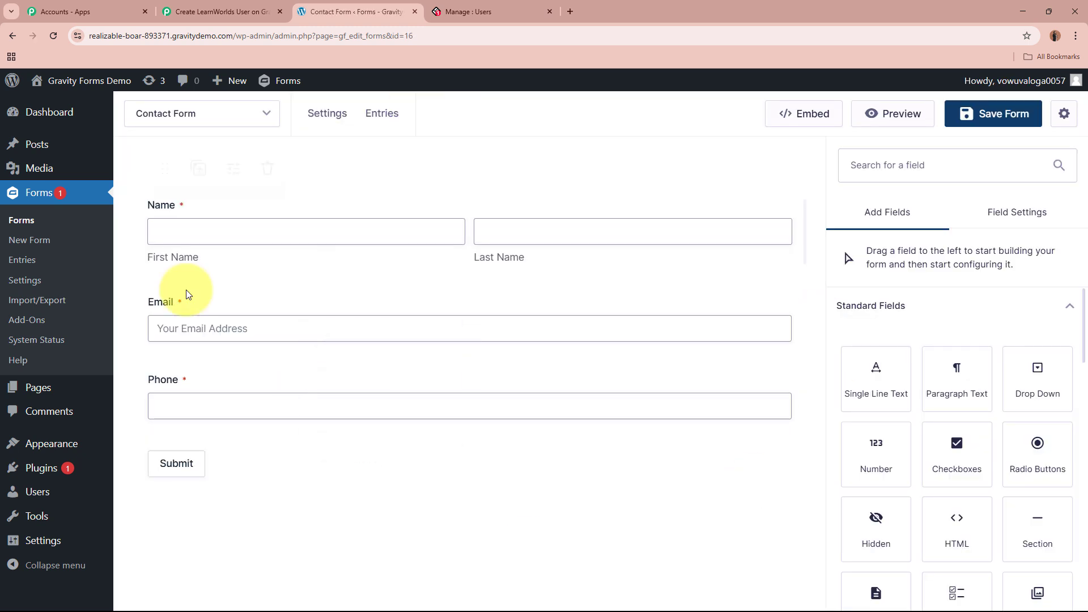
Check that the Pabbly trigger shows Waiting For Webhook Response, then return to Gravity Forms.
mouse_move(457, 192)
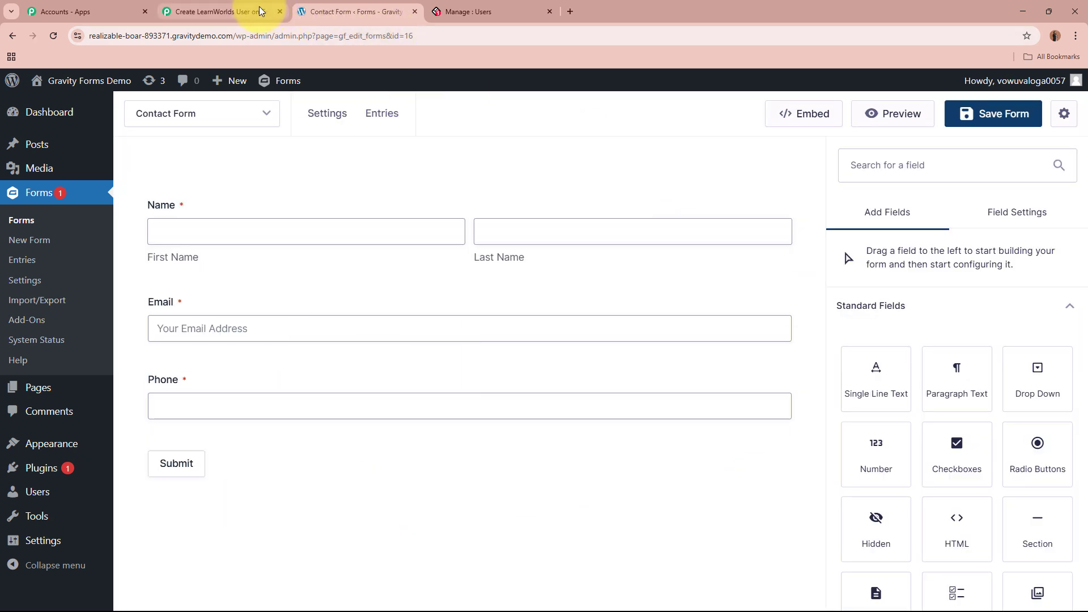
click(226, 12)
scroll(233, 363, down, 3)
scroll(234, 363, down, 3)
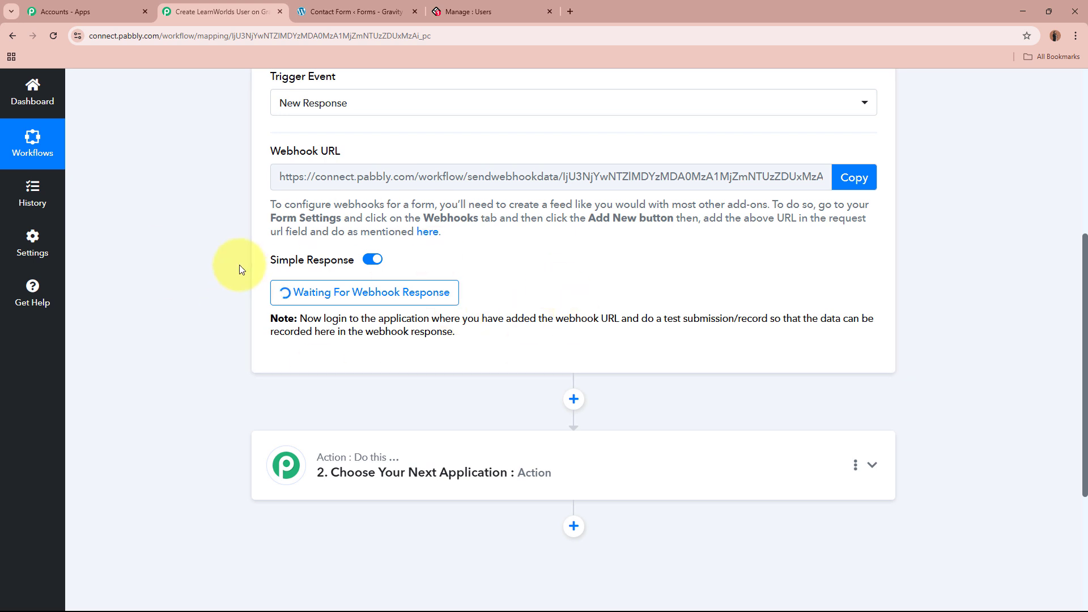
scroll(239, 265, up, 6)
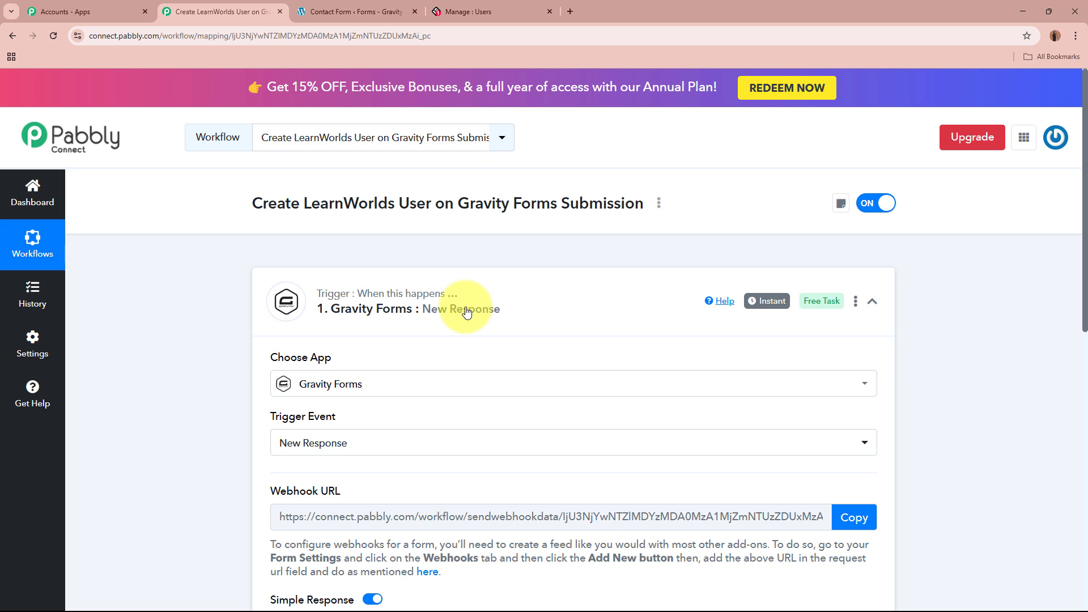
click(352, 11)
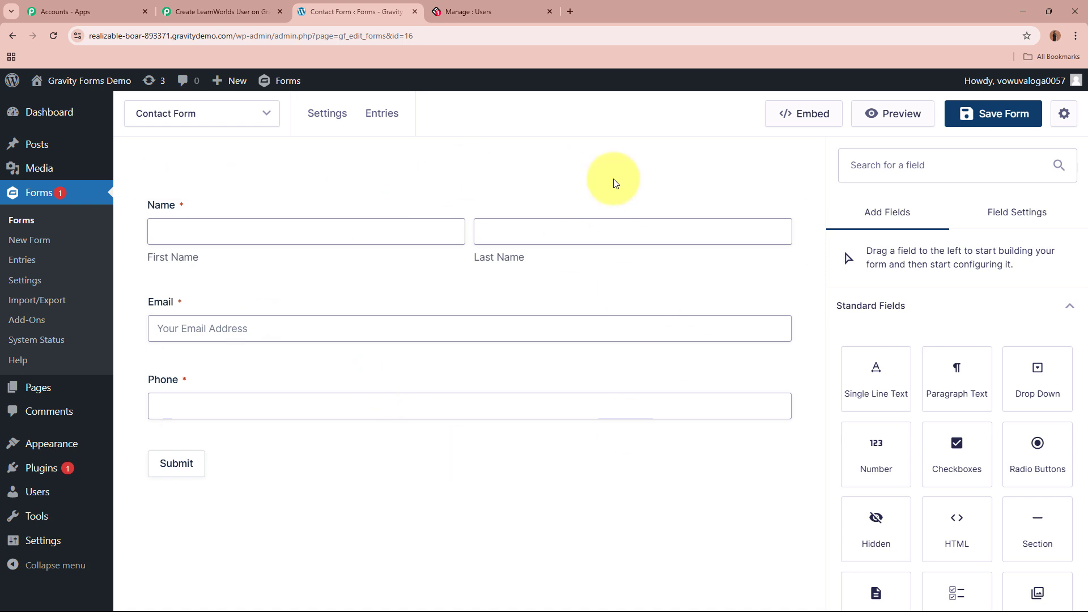
Recheck the Pabbly trigger, then open the Contact Form preview in a new tab.
click(219, 12)
scroll(282, 481, down, 5)
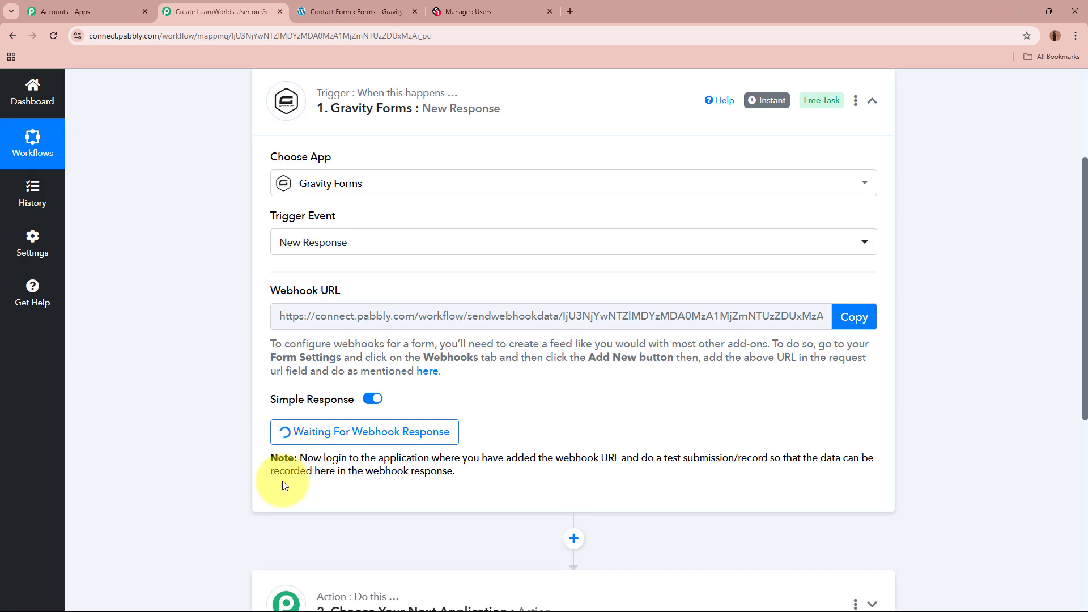
scroll(564, 343, up, 5)
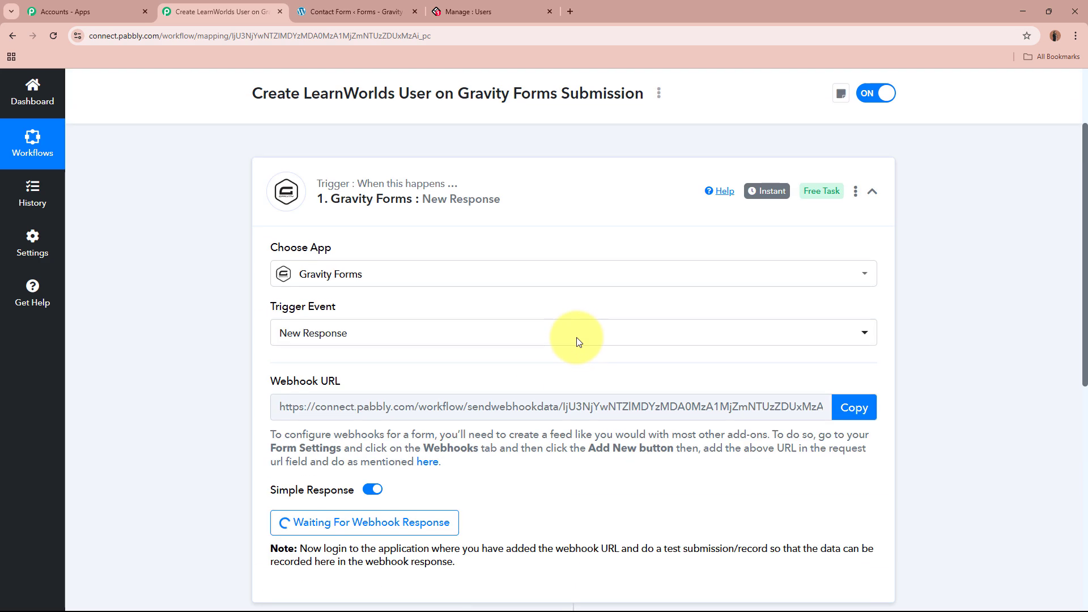
click(410, 7)
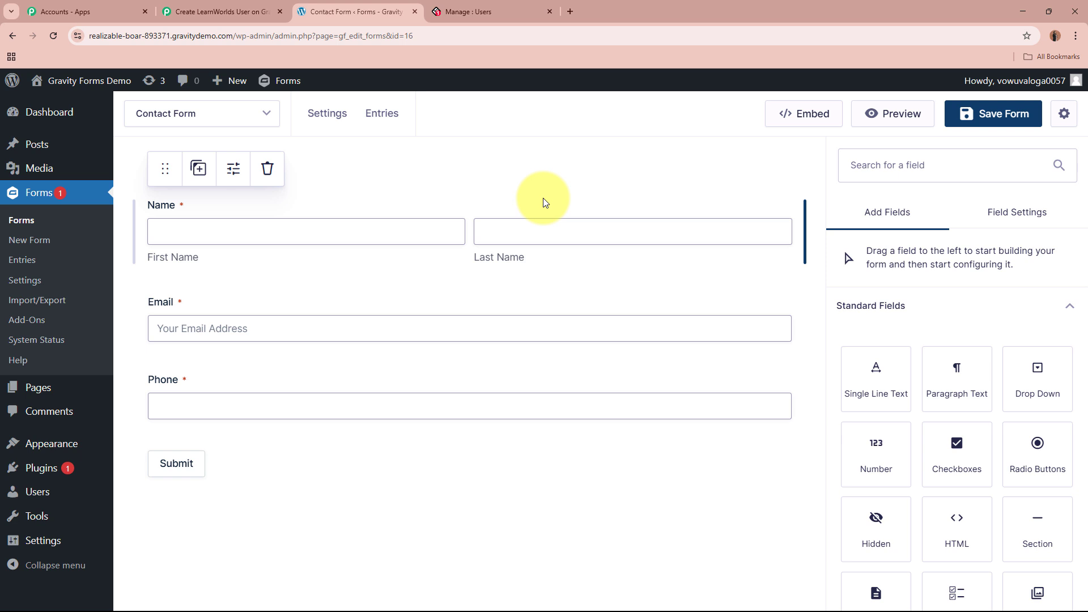
right_click(905, 111)
click(925, 128)
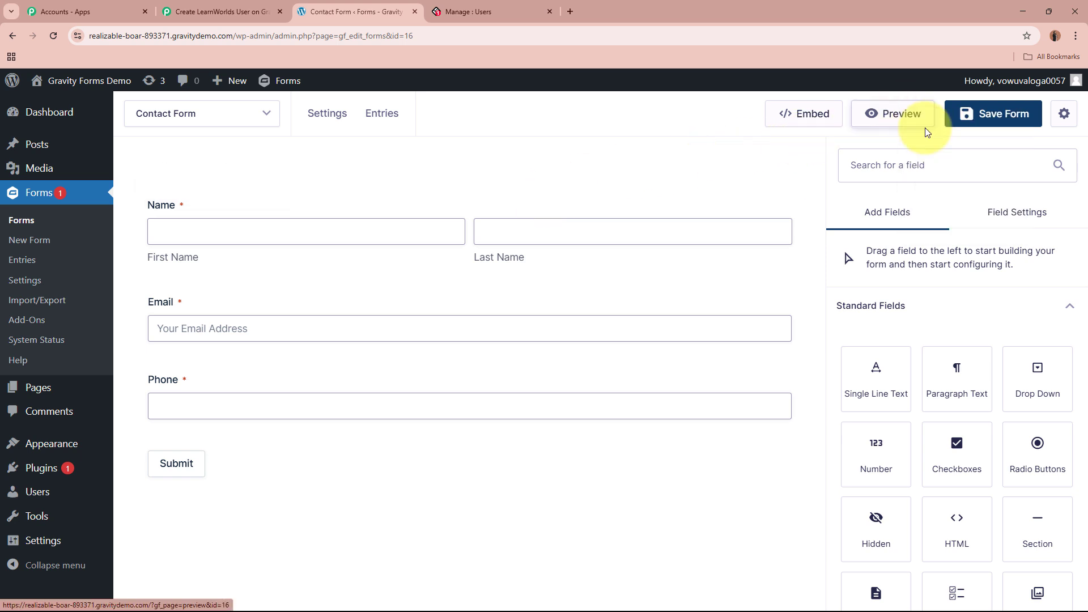
On the form preview, fill first name, last name, a test email and phone, then submit.
click(499, 5)
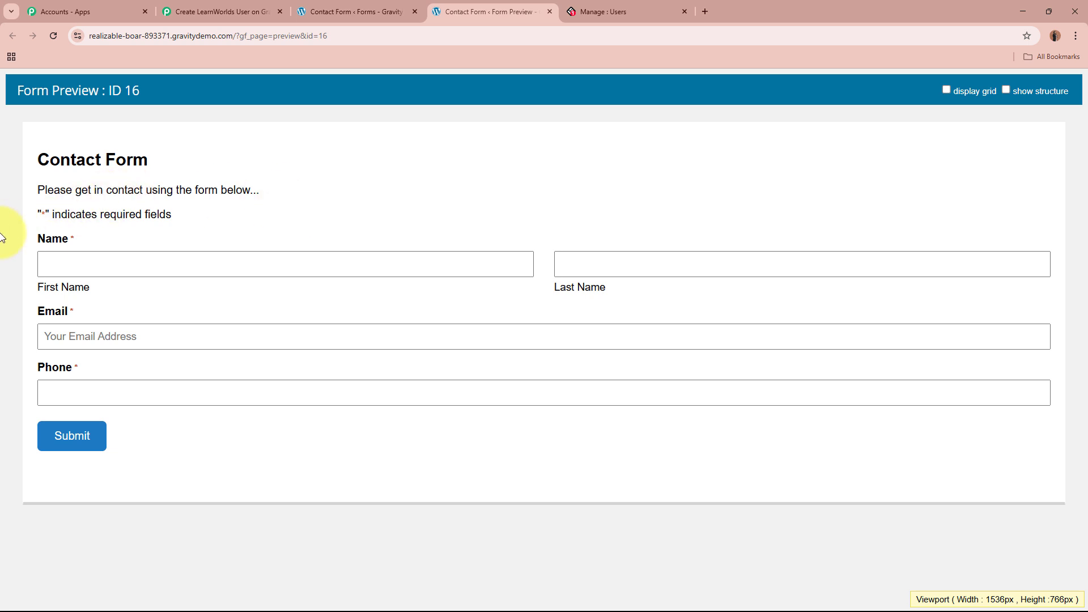
click(264, 261)
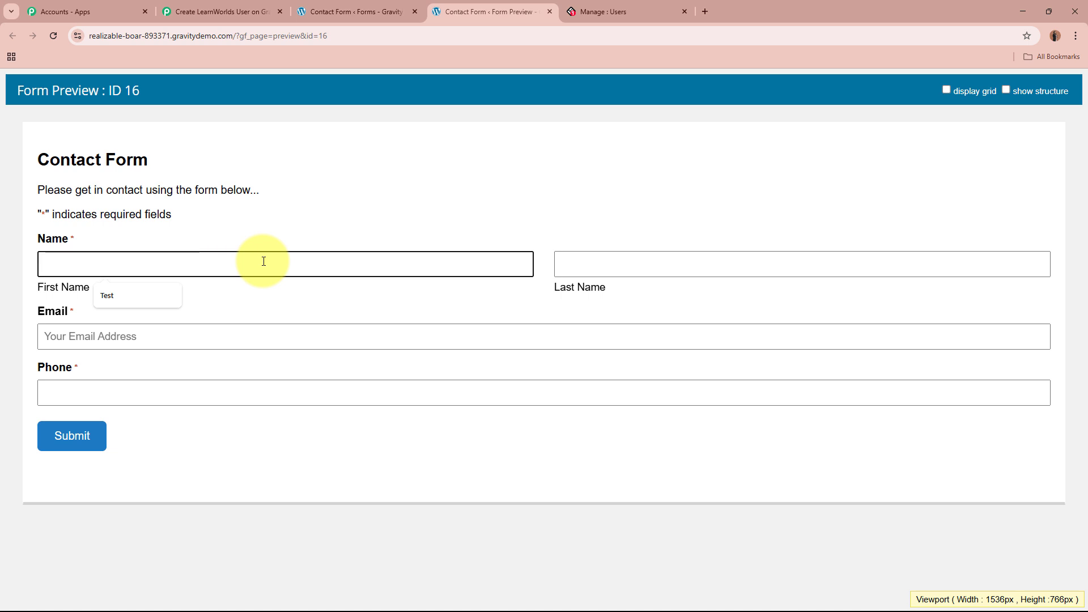
click(709, 282)
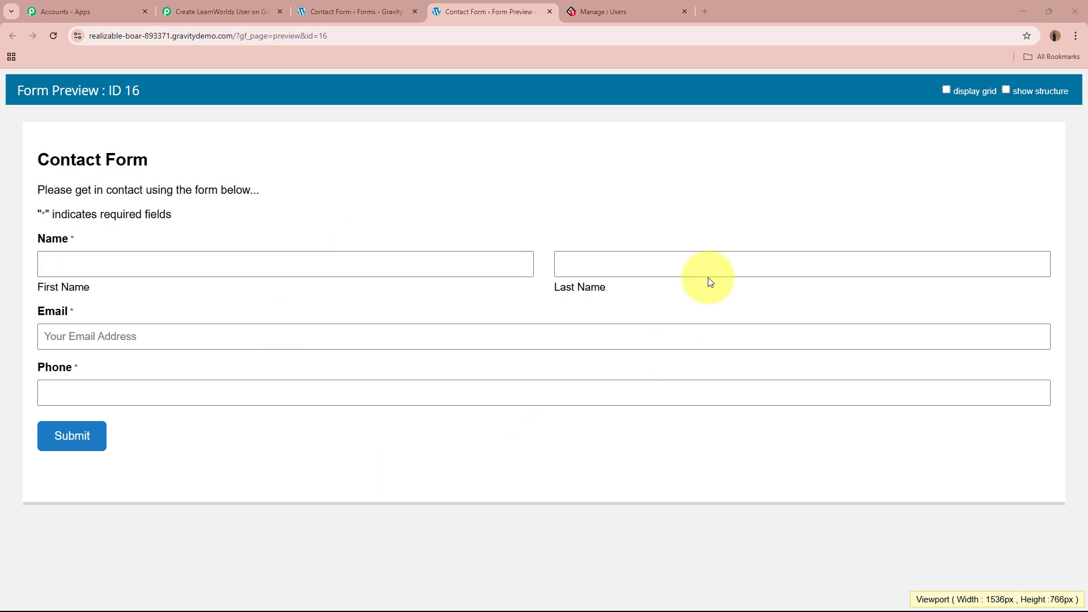
click(265, 262)
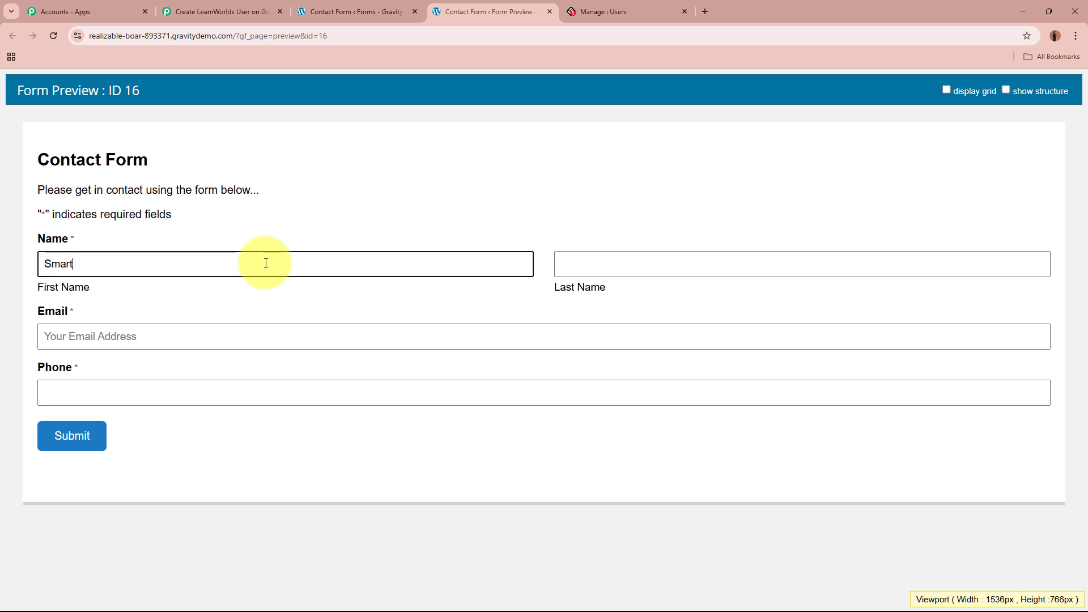
click(603, 268)
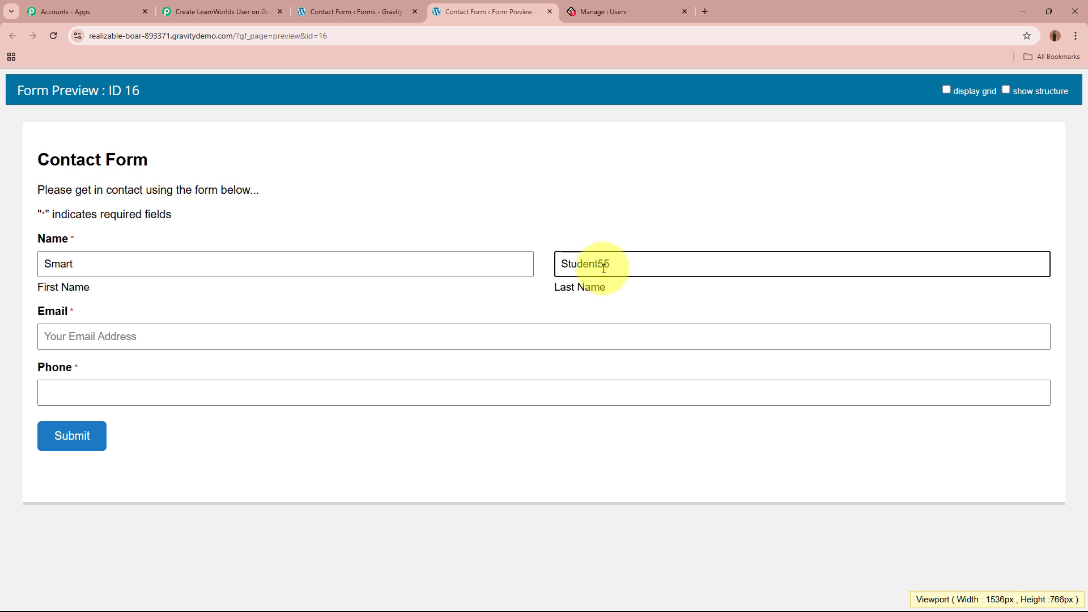
click(614, 338)
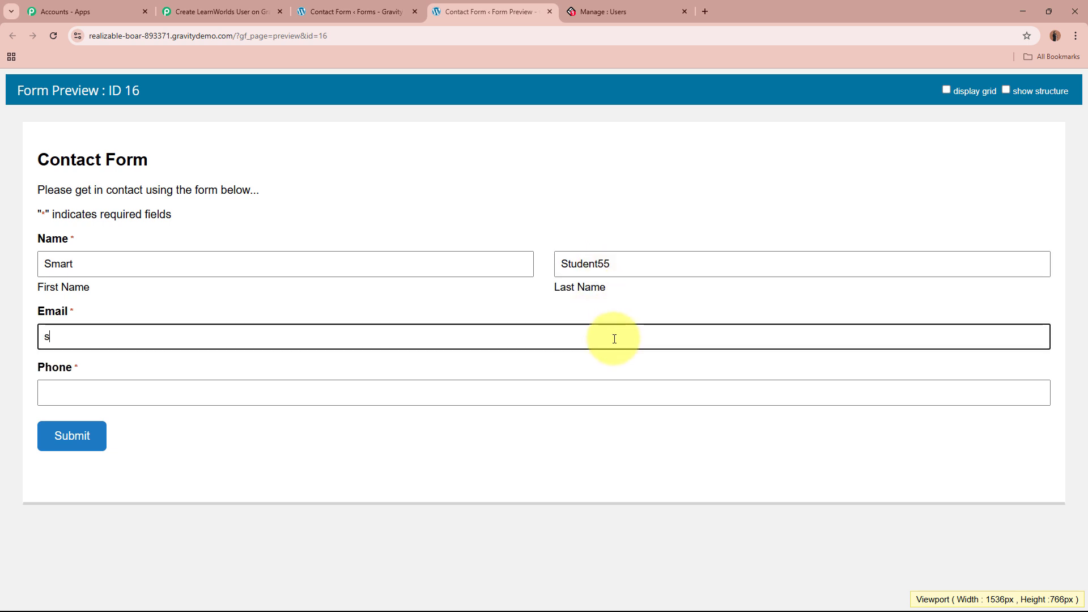
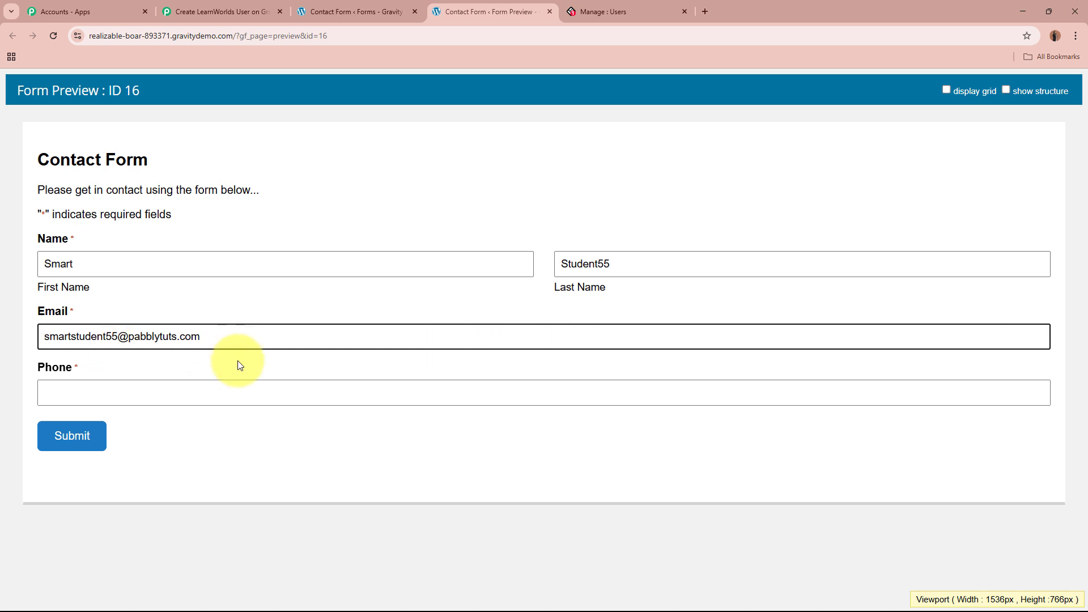
click(264, 401)
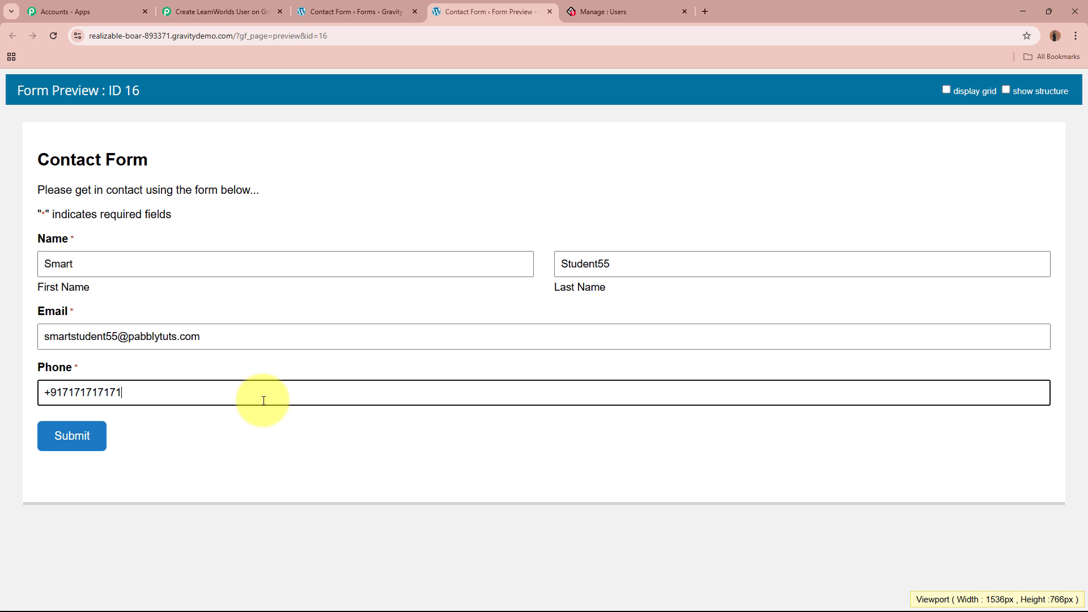
click(85, 443)
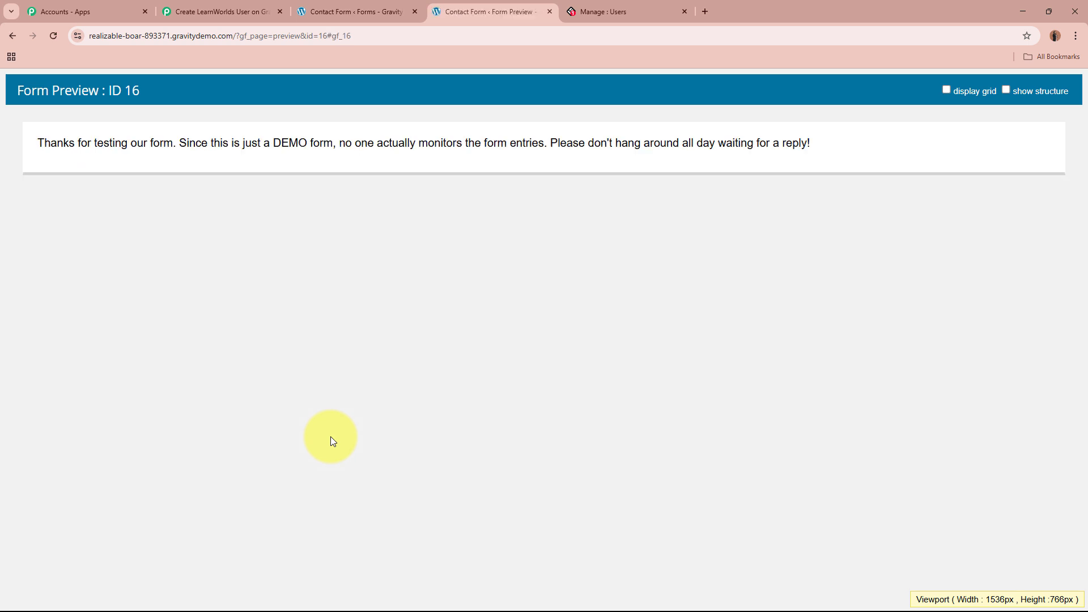
drag(22, 142, 270, 143)
click(270, 143)
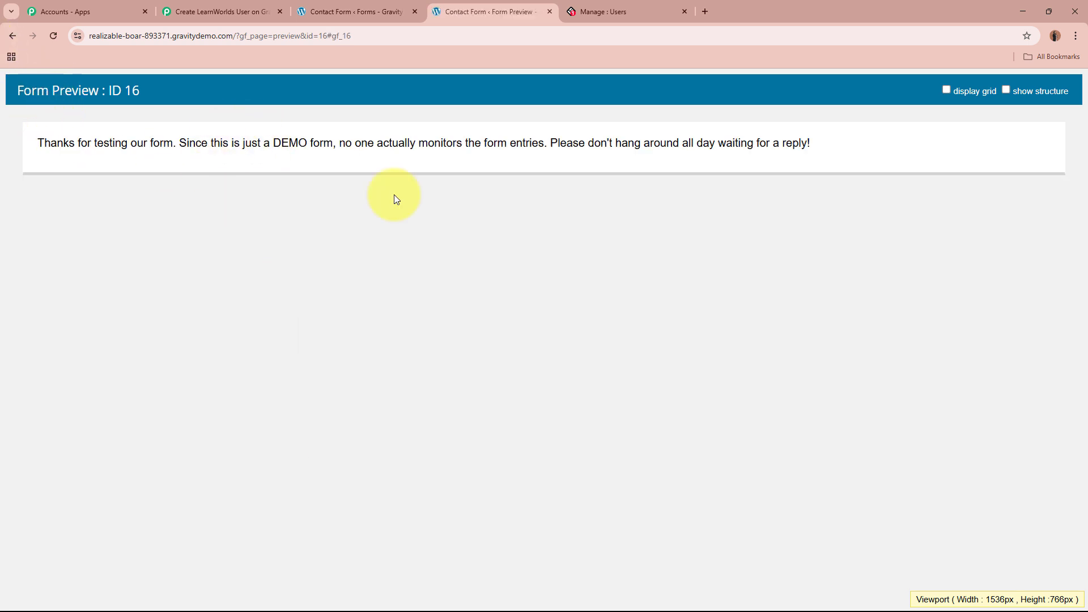
Check the captured phone number and email in Pabbly's Response Received data.
click(224, 11)
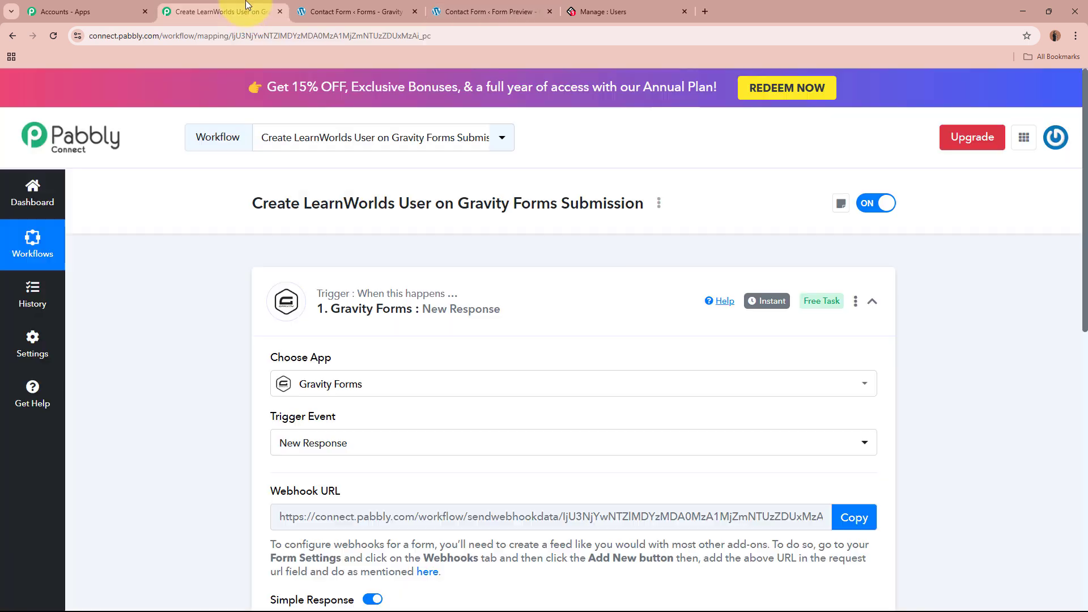
scroll(220, 315, down, 3)
scroll(219, 313, down, 4)
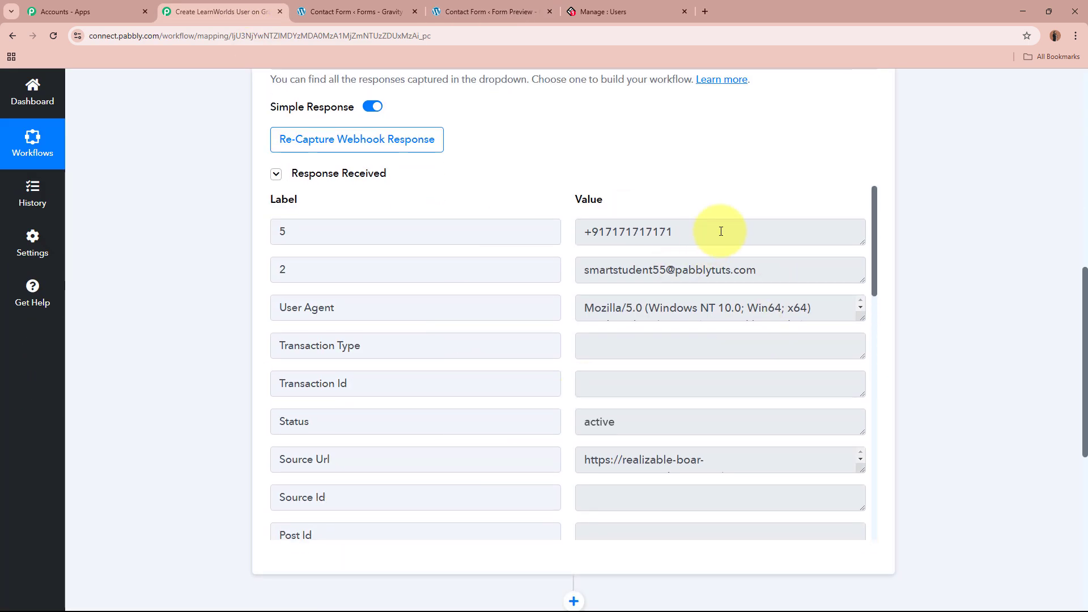
drag(721, 231, 539, 231)
drag(816, 267, 530, 267)
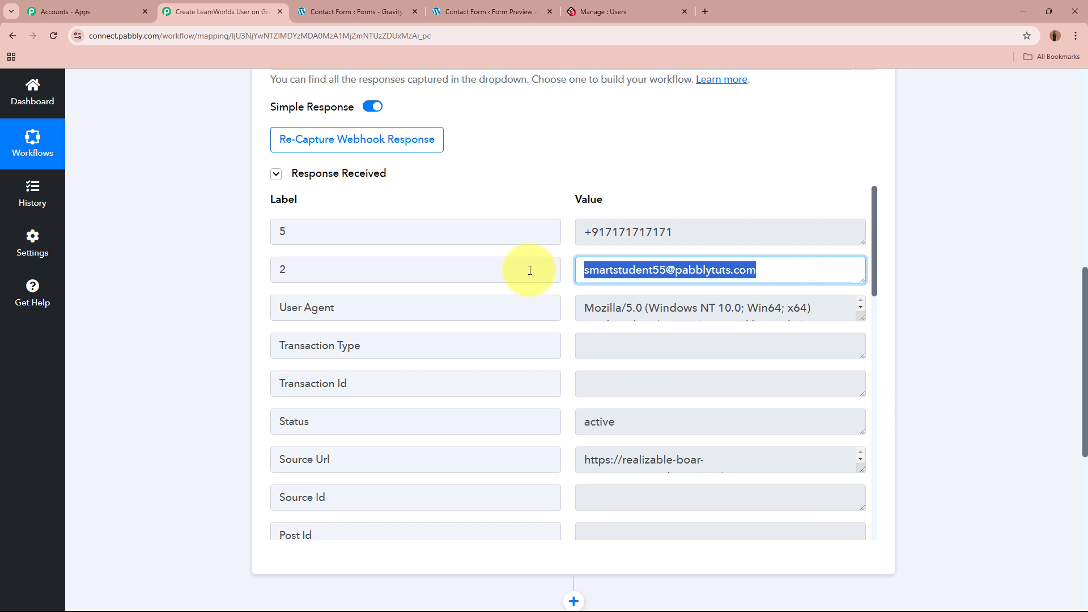
scroll(624, 318, down, 2)
drag(621, 311, 539, 306)
scroll(605, 315, down, 4)
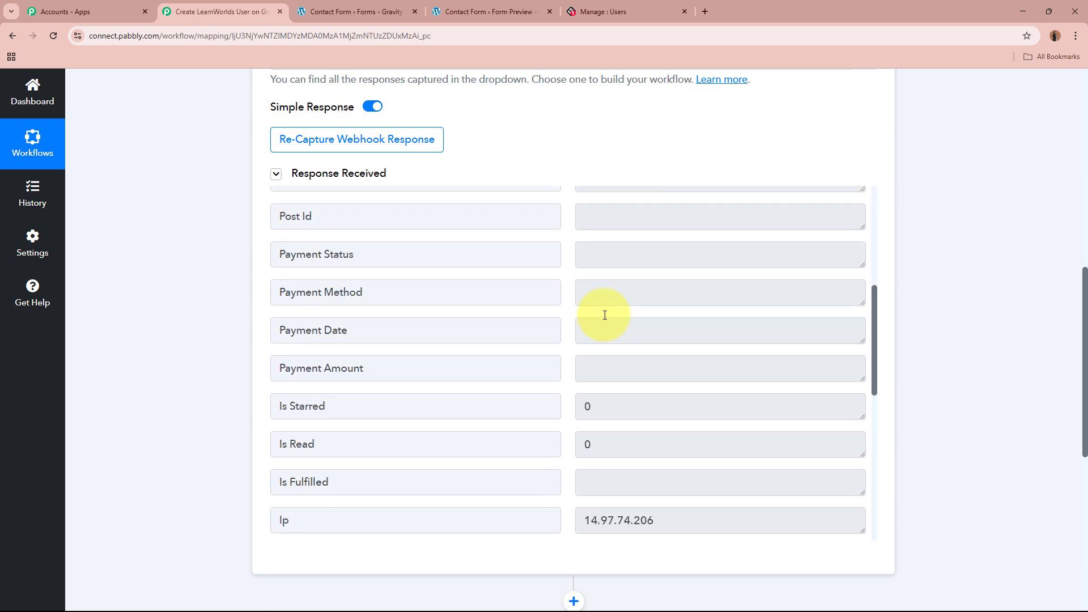
scroll(605, 315, down, 8)
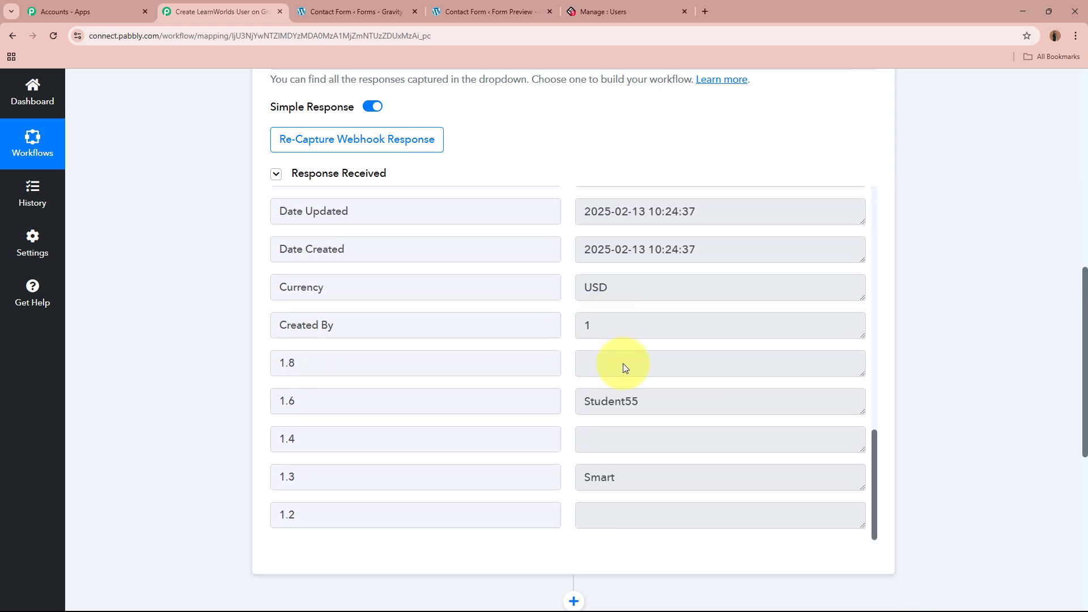
Check the captured first and last name, then collapse the trigger step.
drag(661, 475, 563, 444)
drag(578, 401, 912, 405)
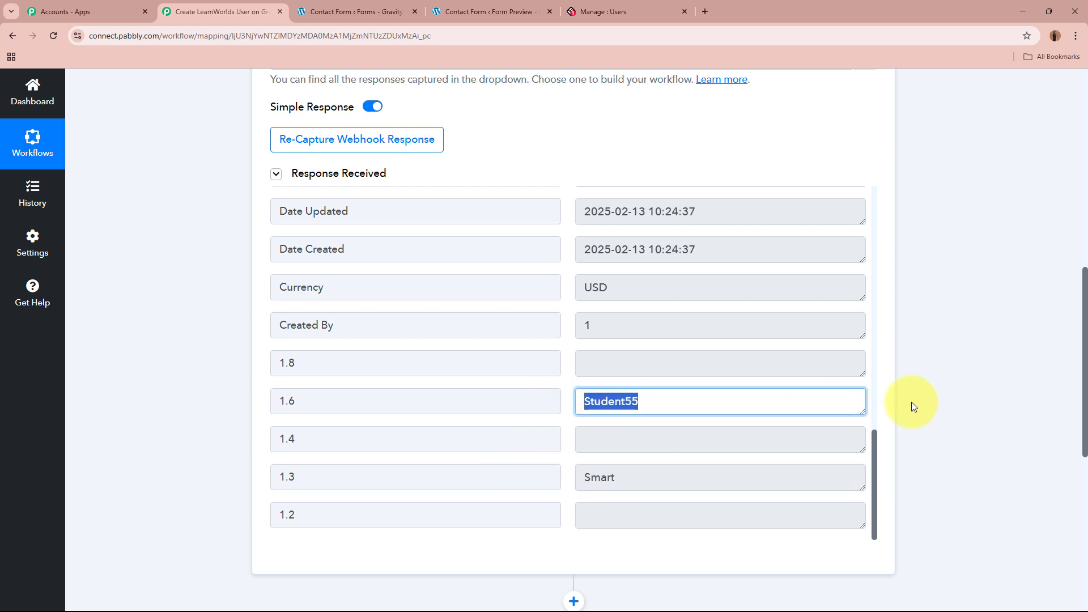
click(982, 406)
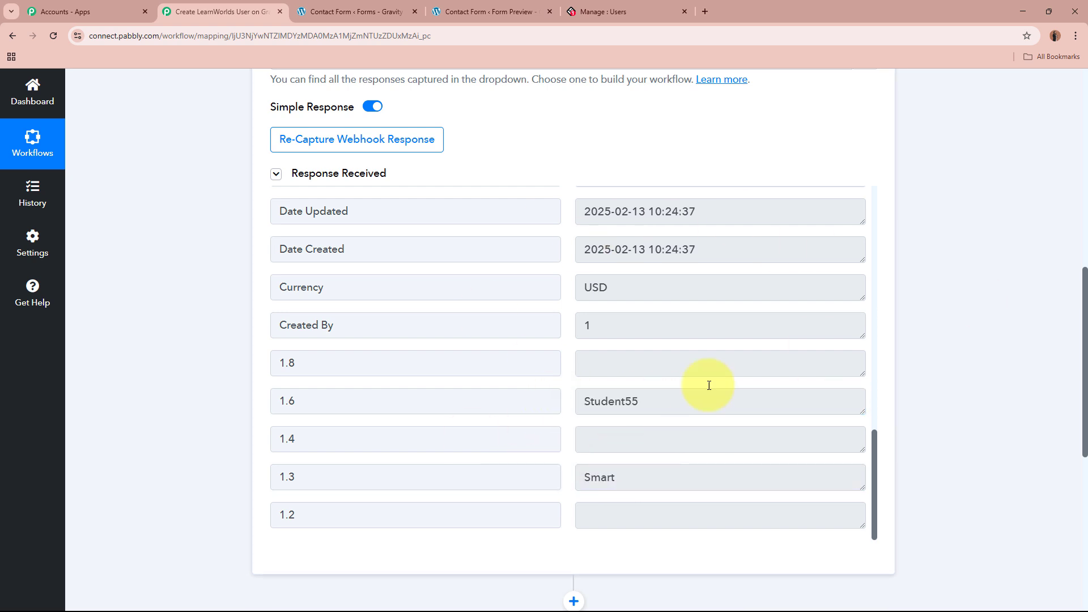
scroll(986, 299, up, 10)
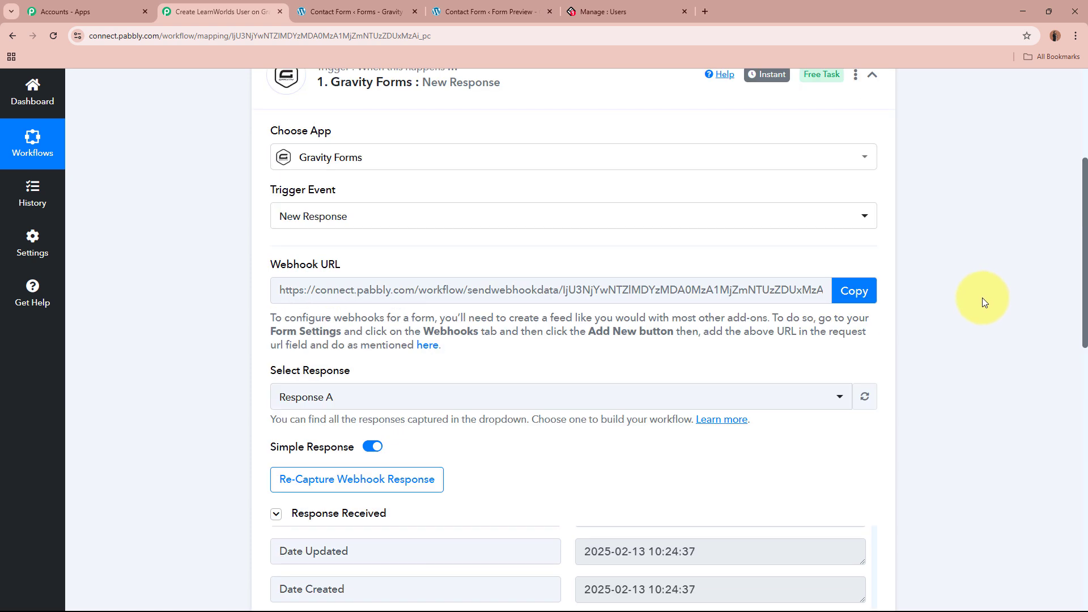
click(577, 316)
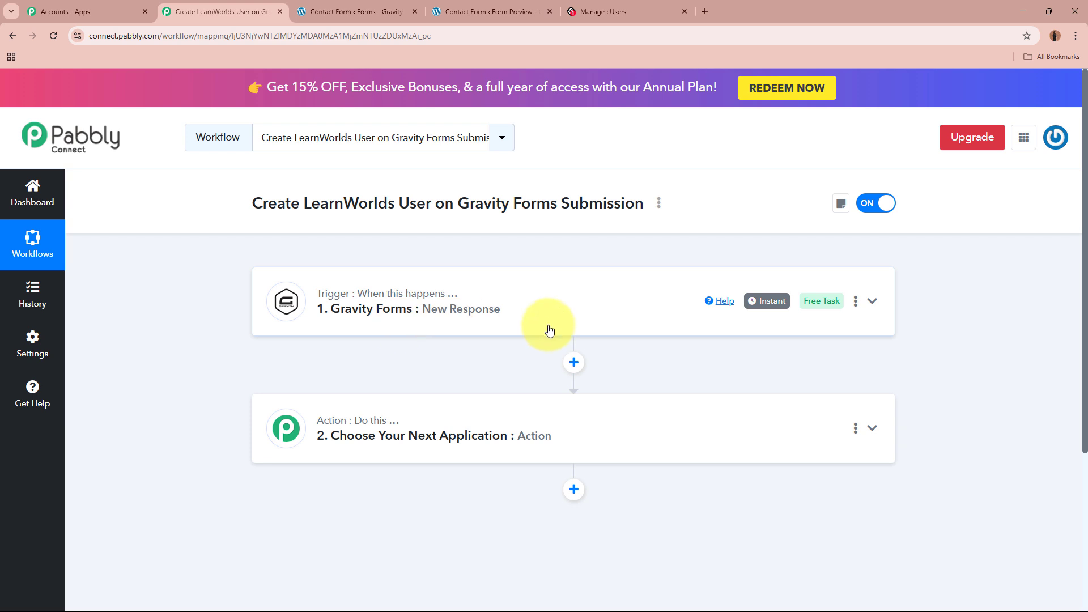
Set the workflow's action step to LearnWorlds with the Create User event.
click(589, 11)
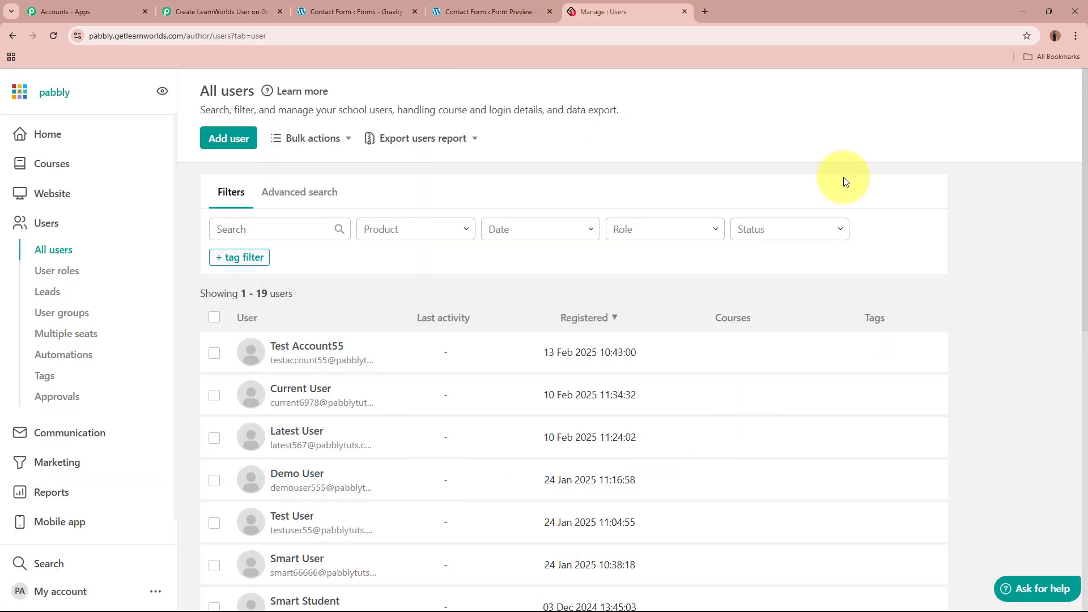
click(188, 8)
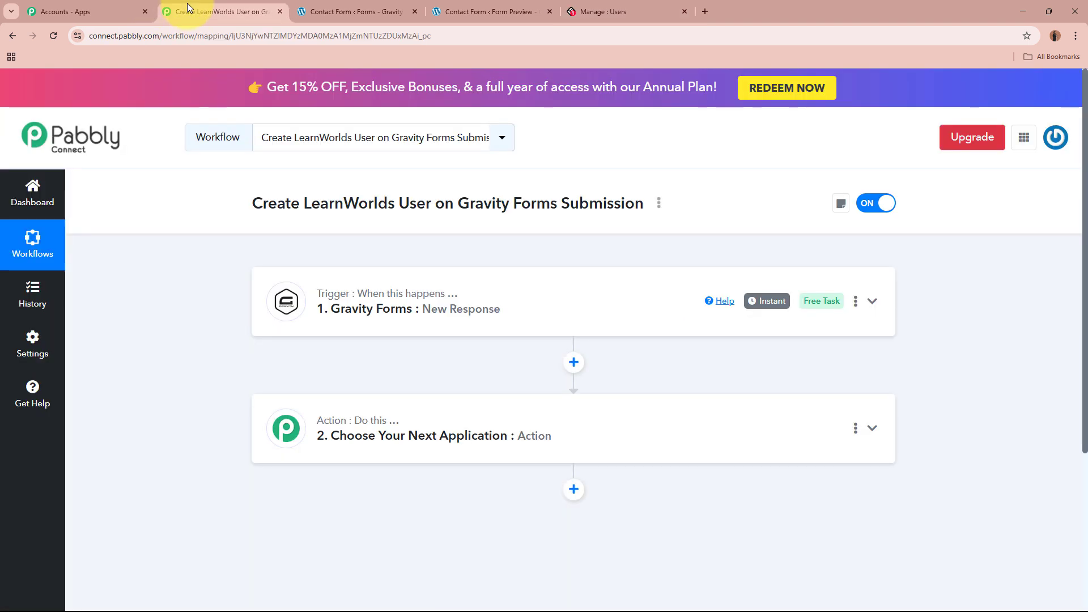
click(728, 434)
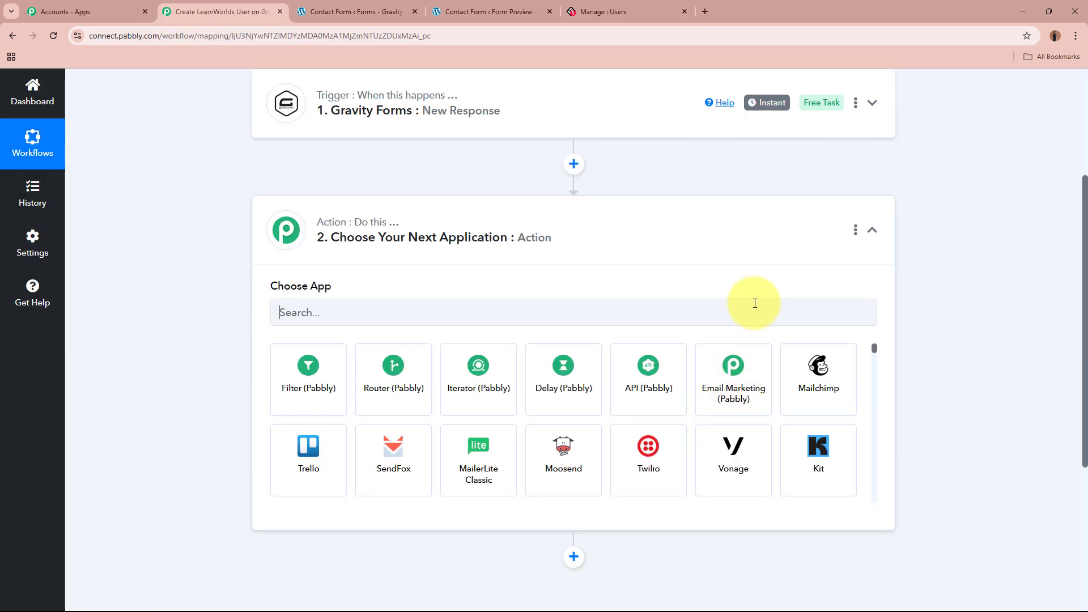
click(755, 303)
text(LearnWo)
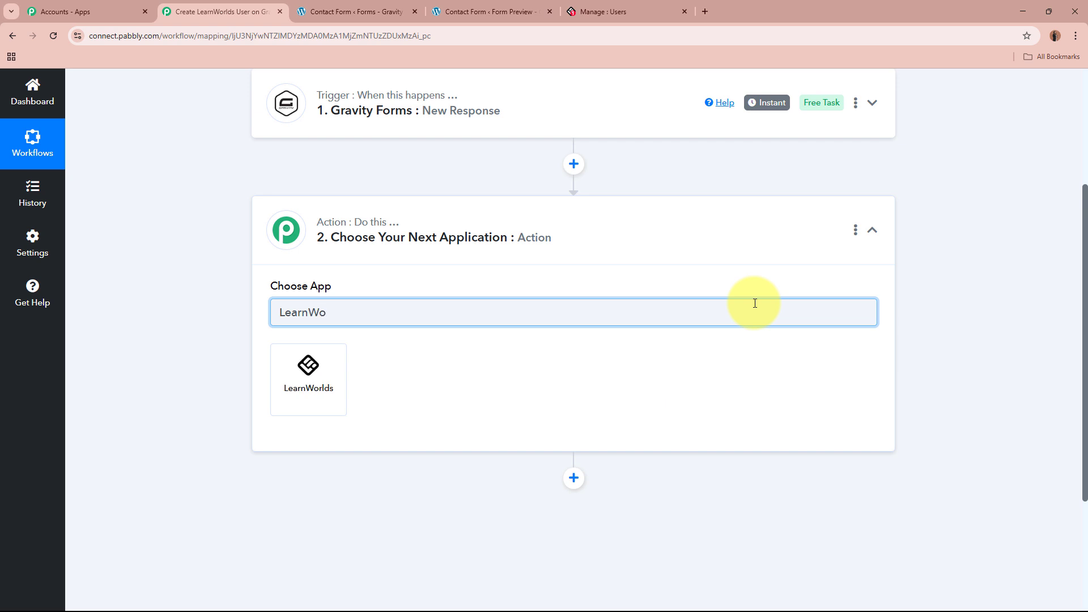
click(292, 391)
click(406, 374)
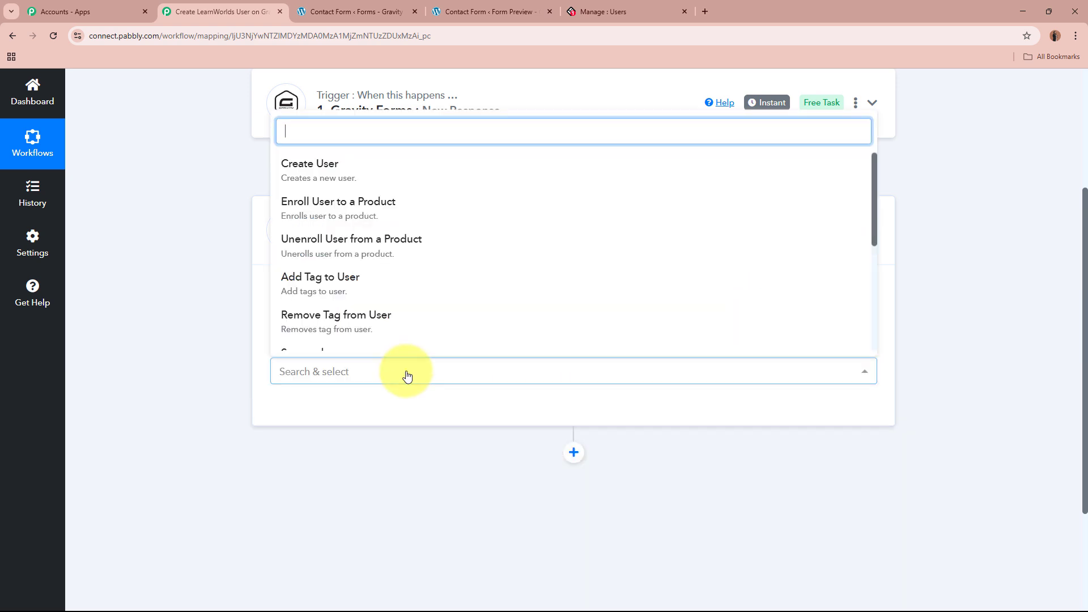
click(400, 170)
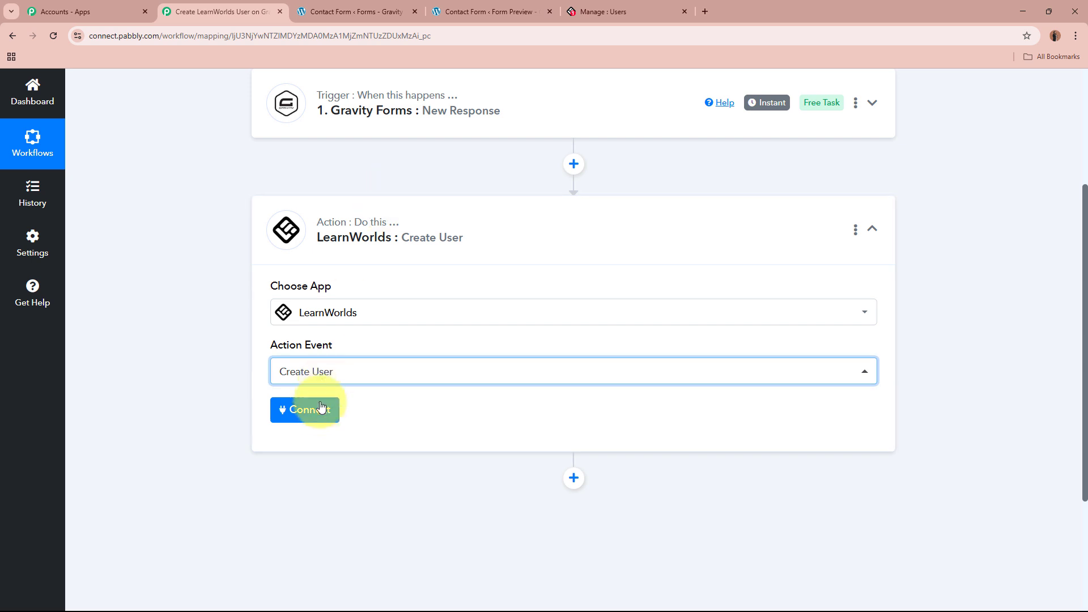
Add a new LearnWorlds connection and note its API URL, Client ID and Client Secret fields.
click(320, 423)
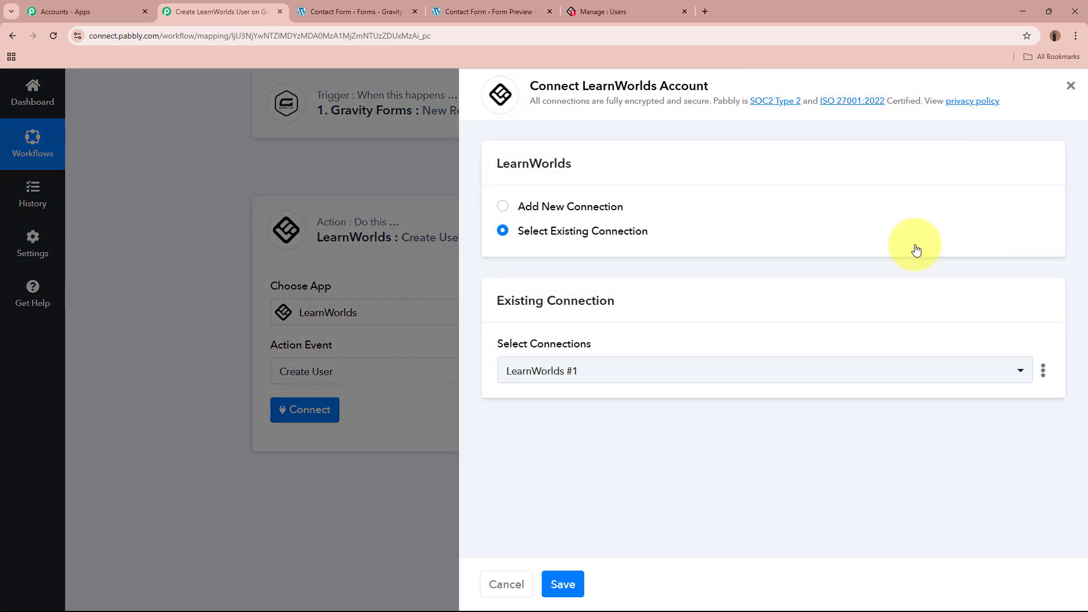
click(504, 210)
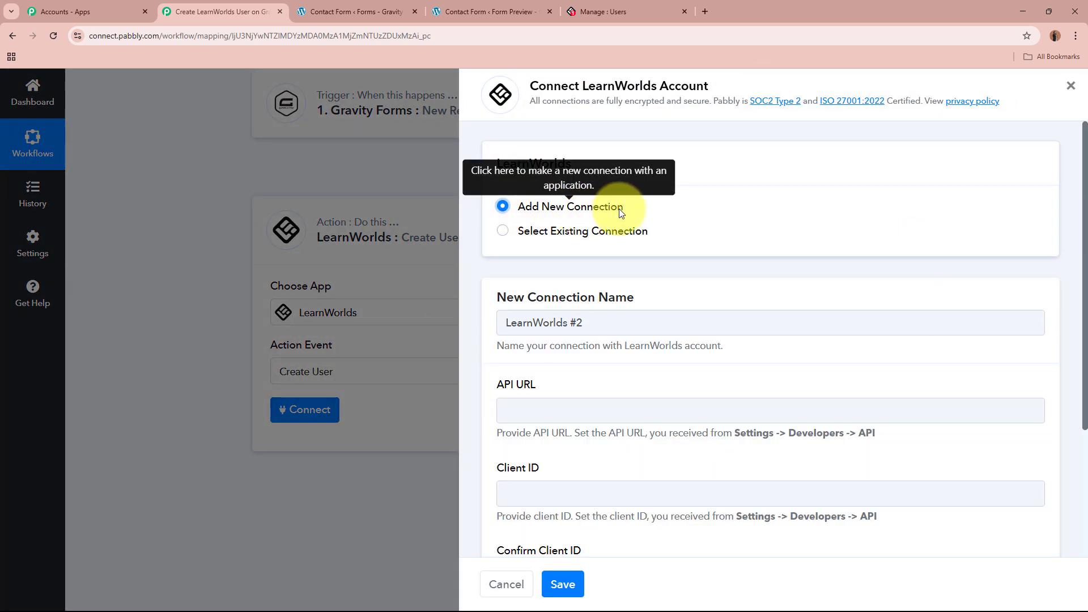
scroll(682, 251, down, 3)
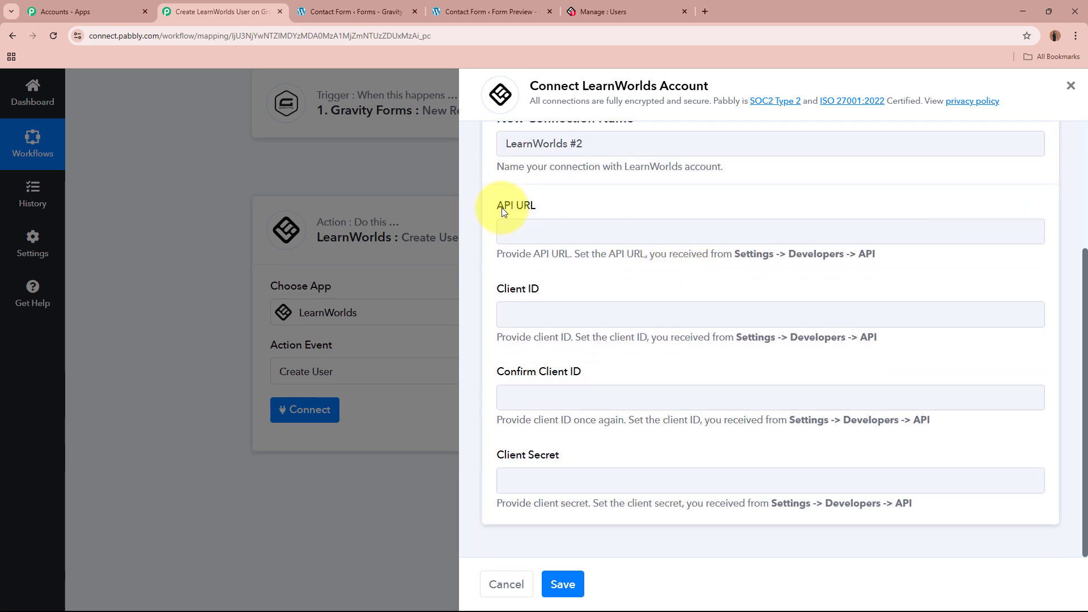
drag(500, 207, 577, 209)
drag(493, 285, 533, 306)
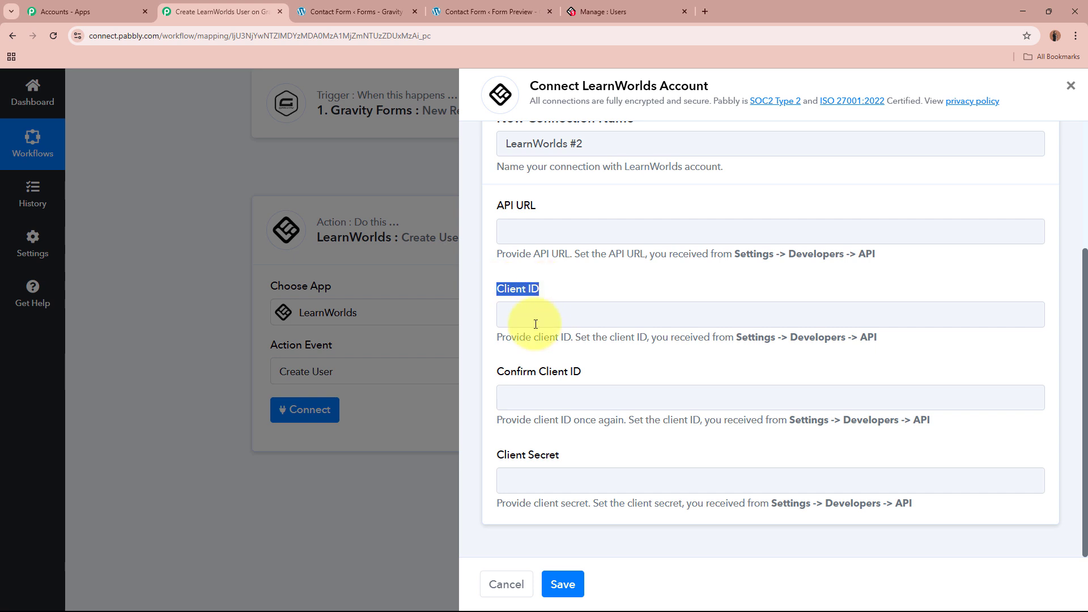
click(498, 372)
drag(498, 372, 565, 419)
drag(491, 457, 624, 460)
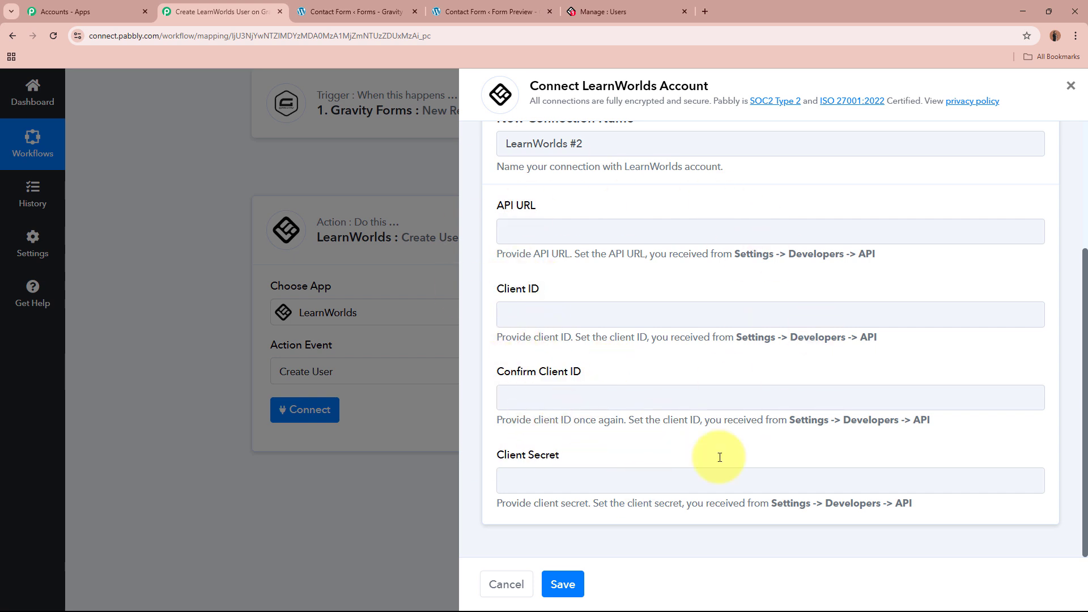
click(617, 5)
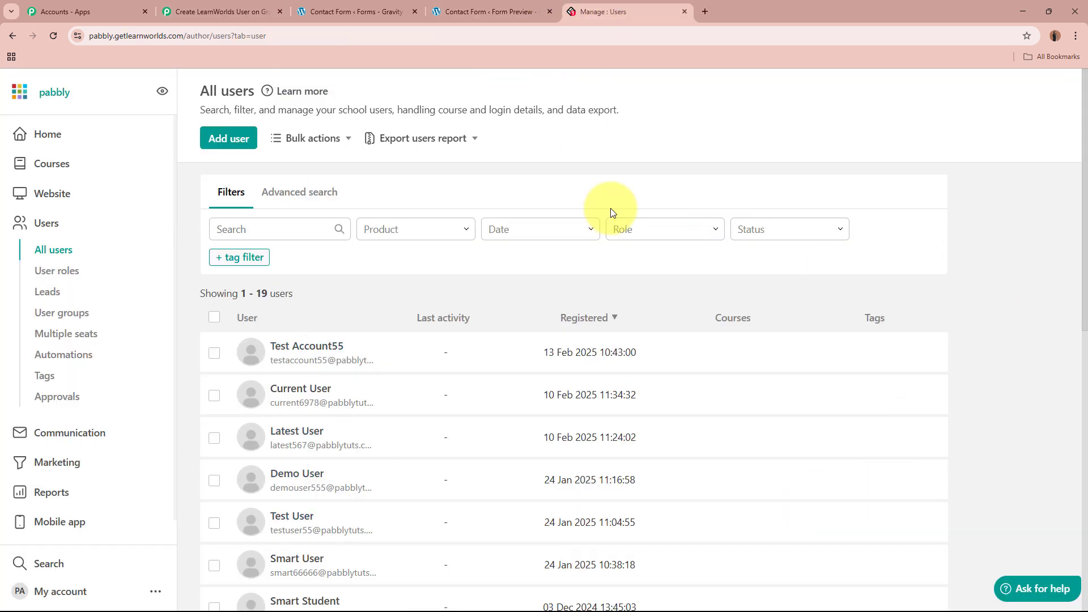
Find the Client ID, Client Secret and API URL under LearnWorlds Settings > Developers > API.
scroll(74, 510, down, 1)
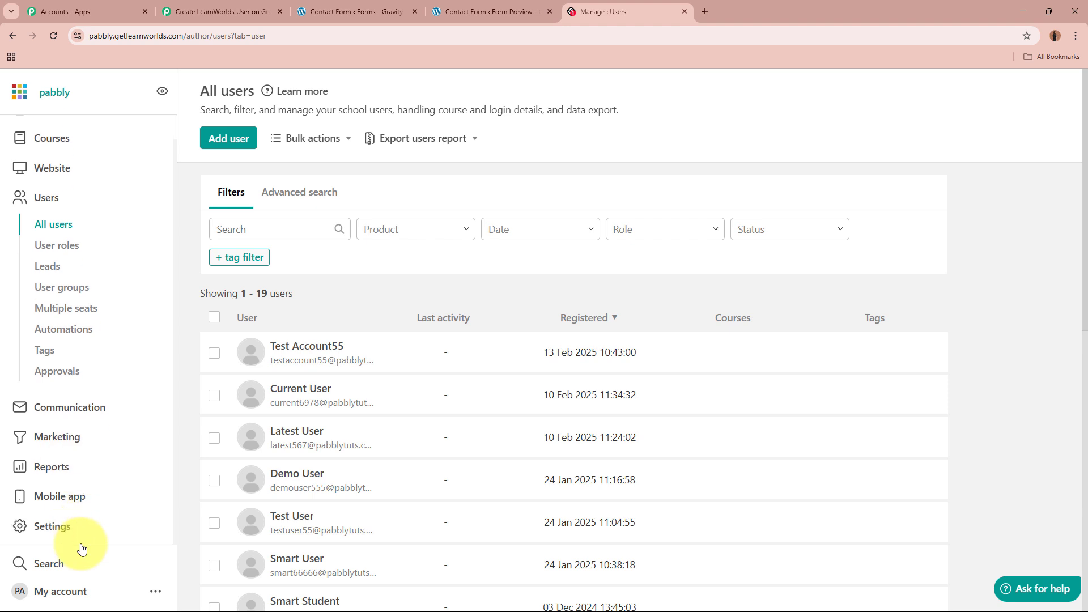
click(81, 533)
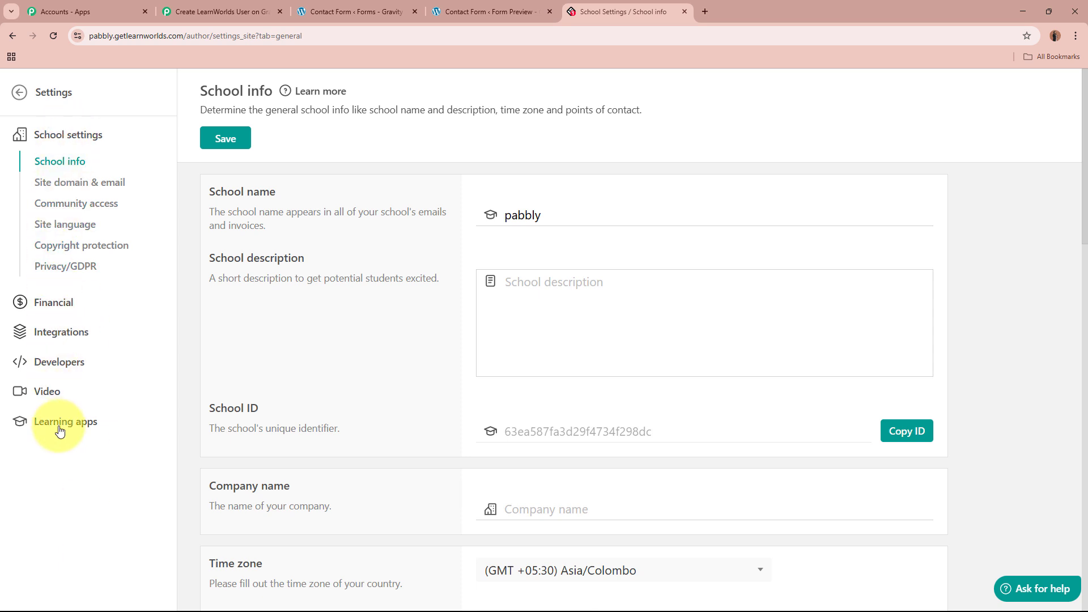
click(68, 365)
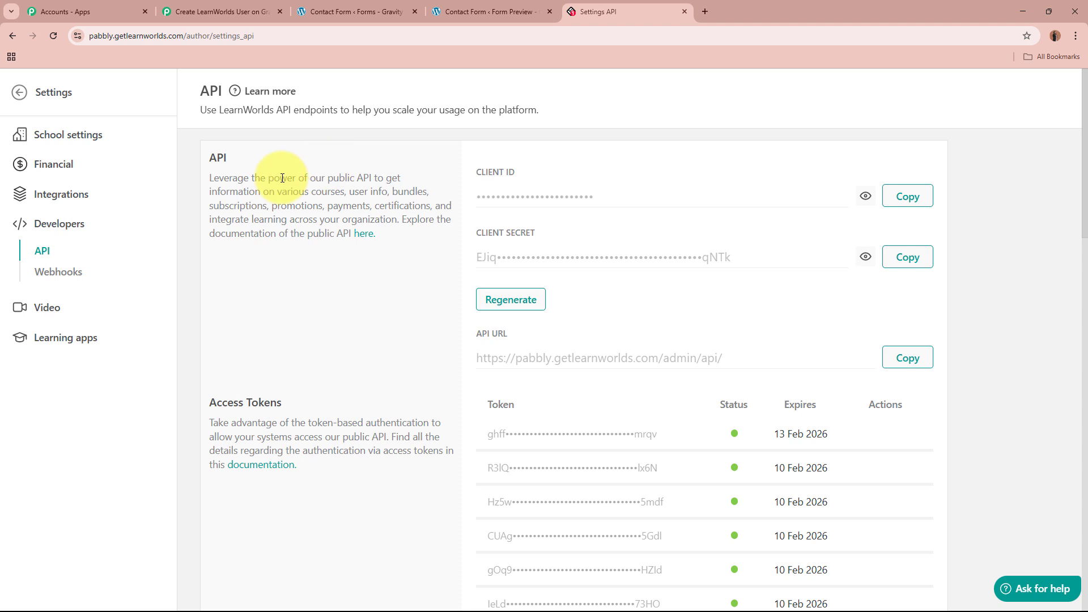
triple_click(491, 173)
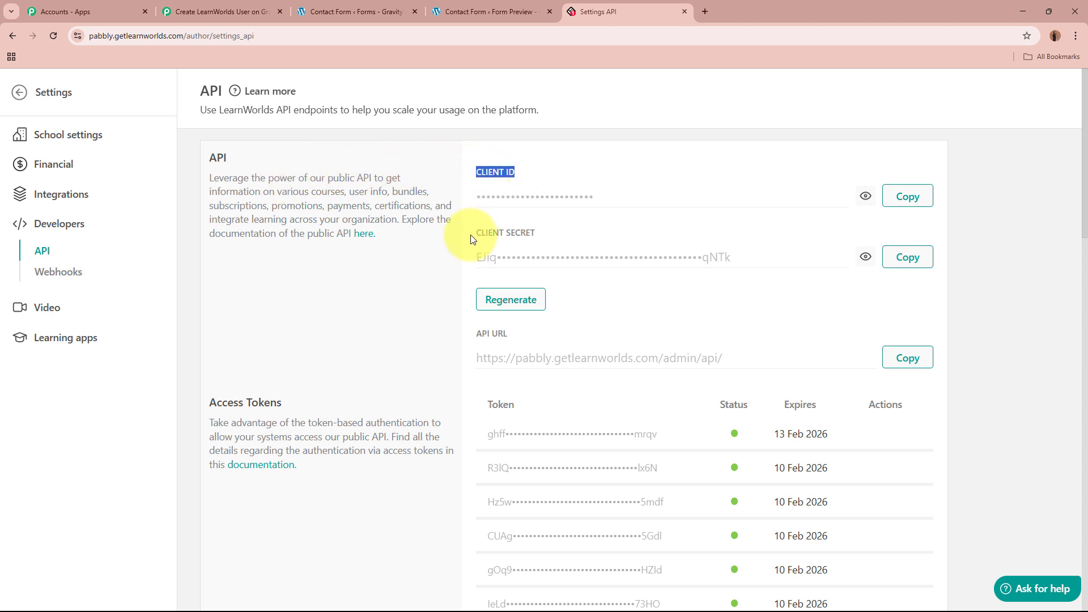
triple_click(485, 233)
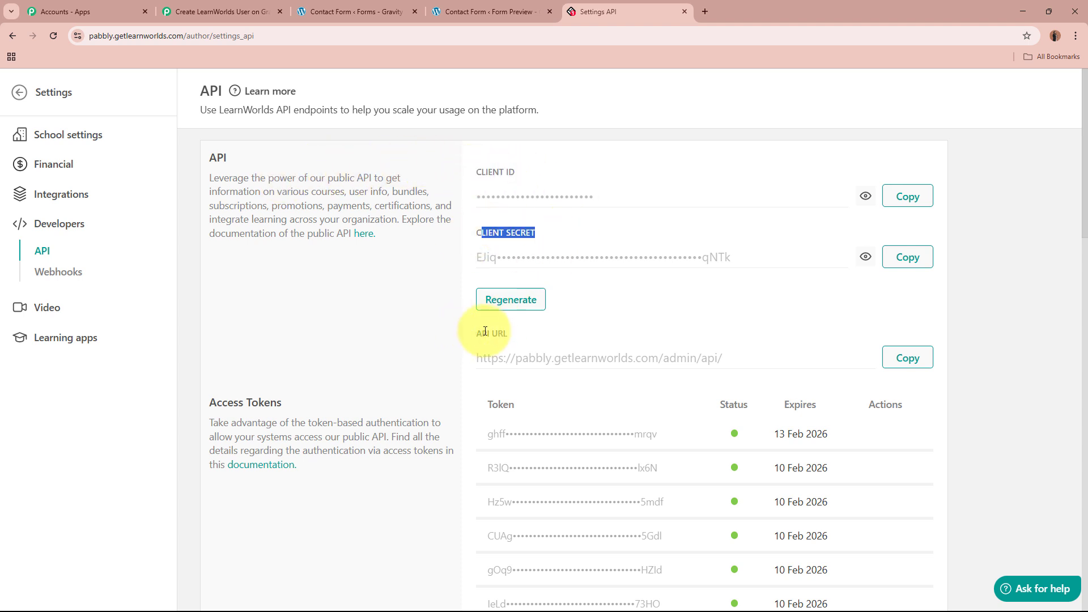
drag(473, 334, 547, 335)
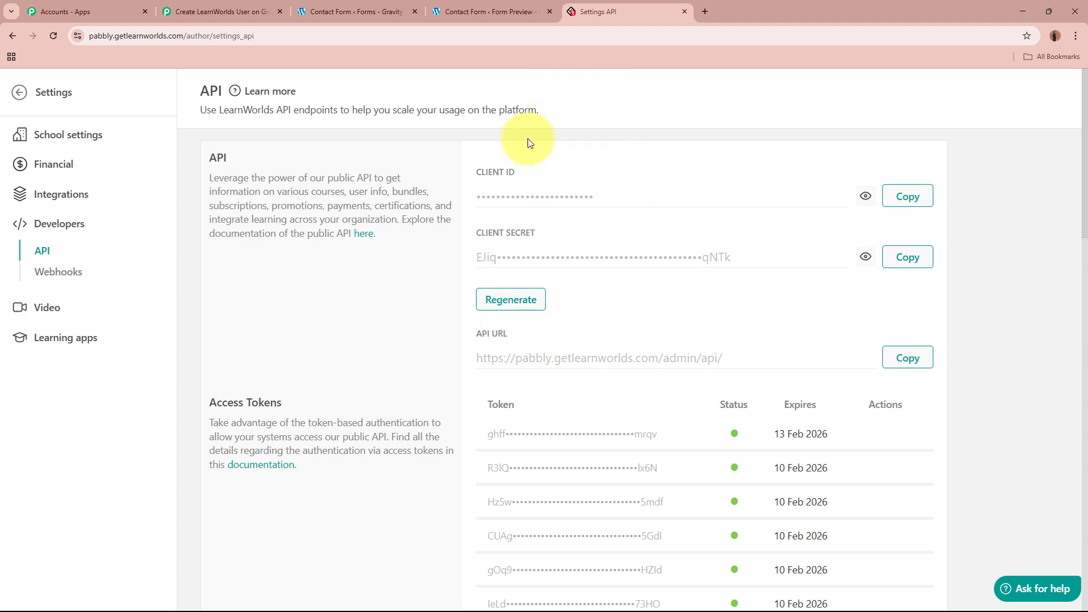
click(267, 11)
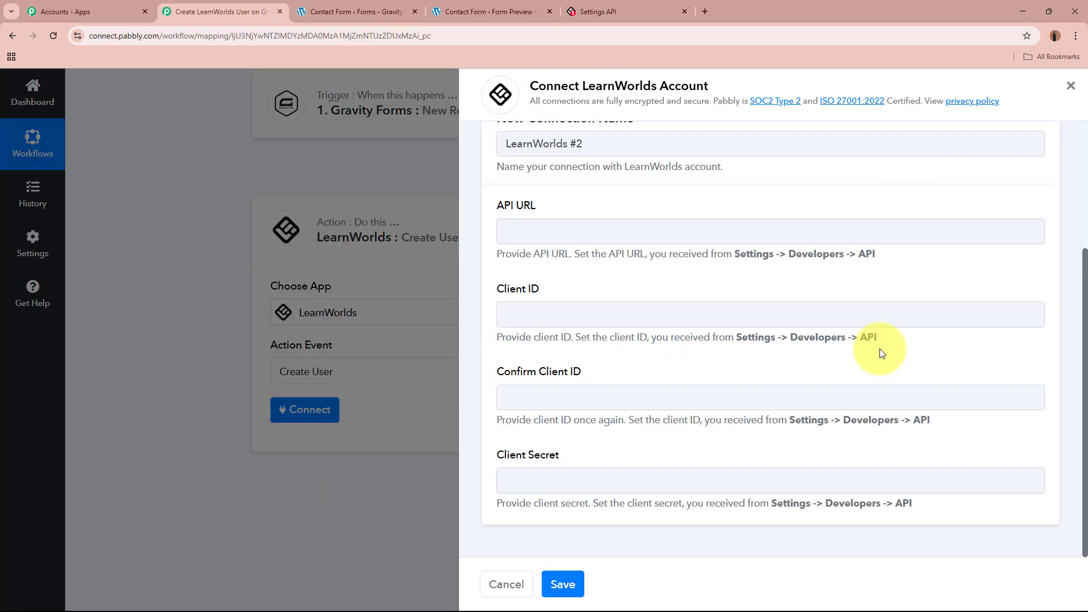
Enter the LearnWorlds API URL, Client ID and Client Secret, and save the connection.
click(590, 11)
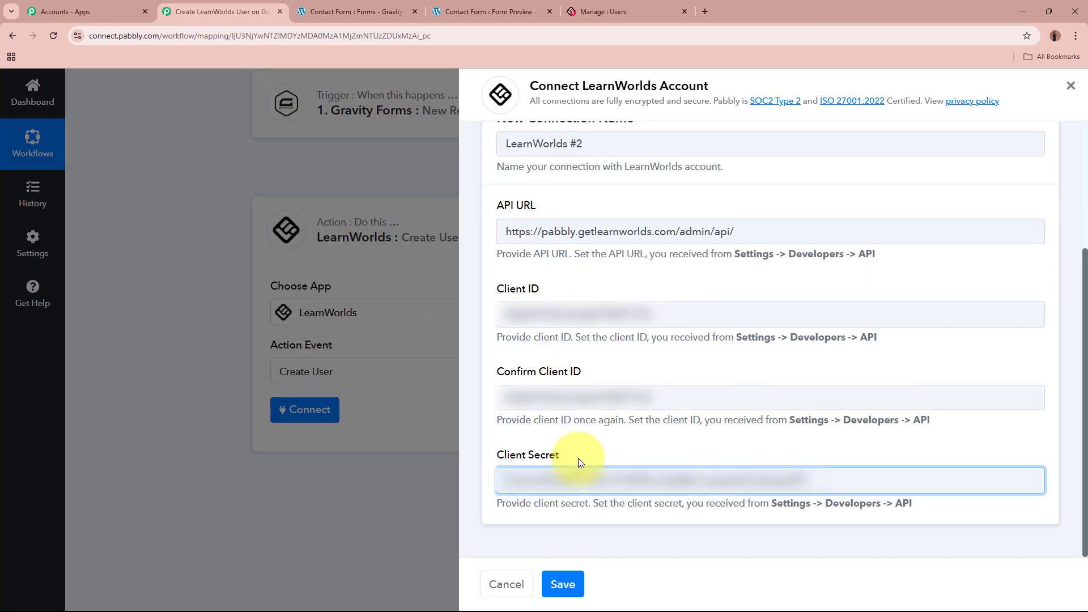
click(569, 582)
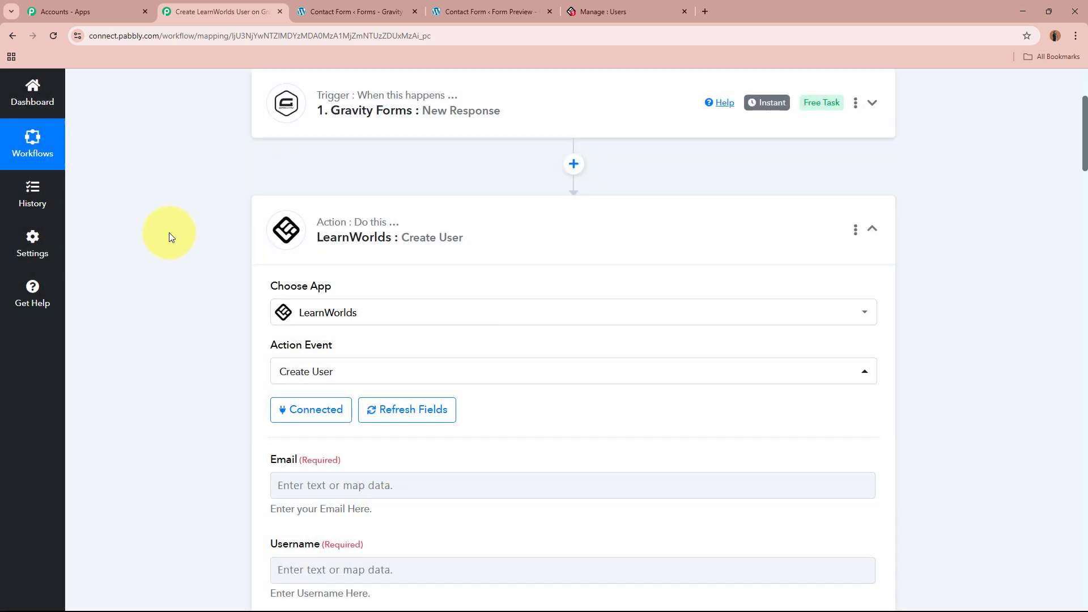
scroll(169, 232, down, 3)
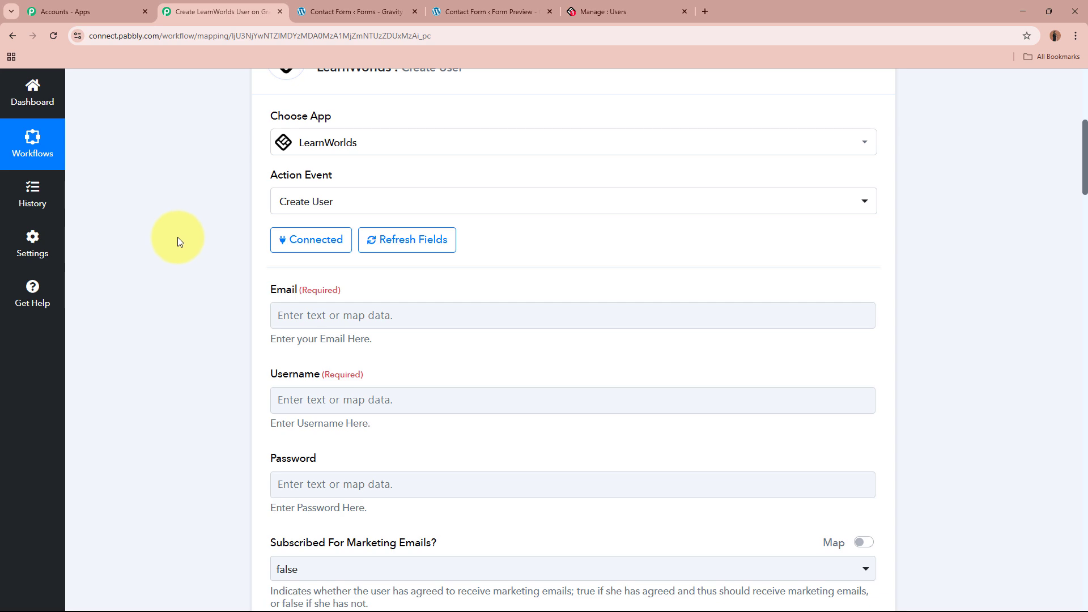
scroll(178, 237, down, 5)
scroll(178, 237, down, 17)
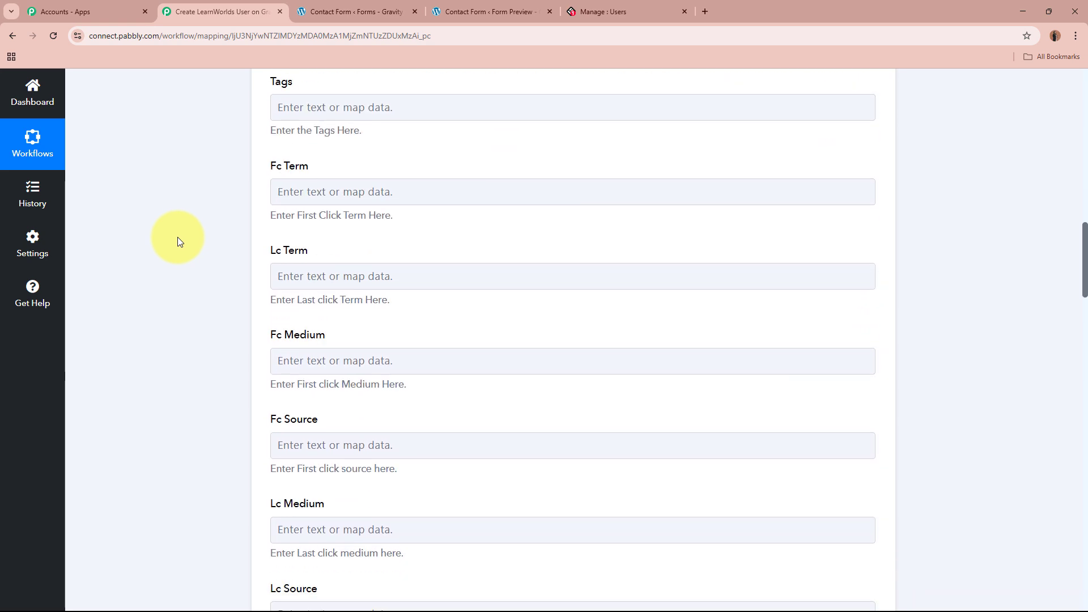
scroll(178, 237, down, 9)
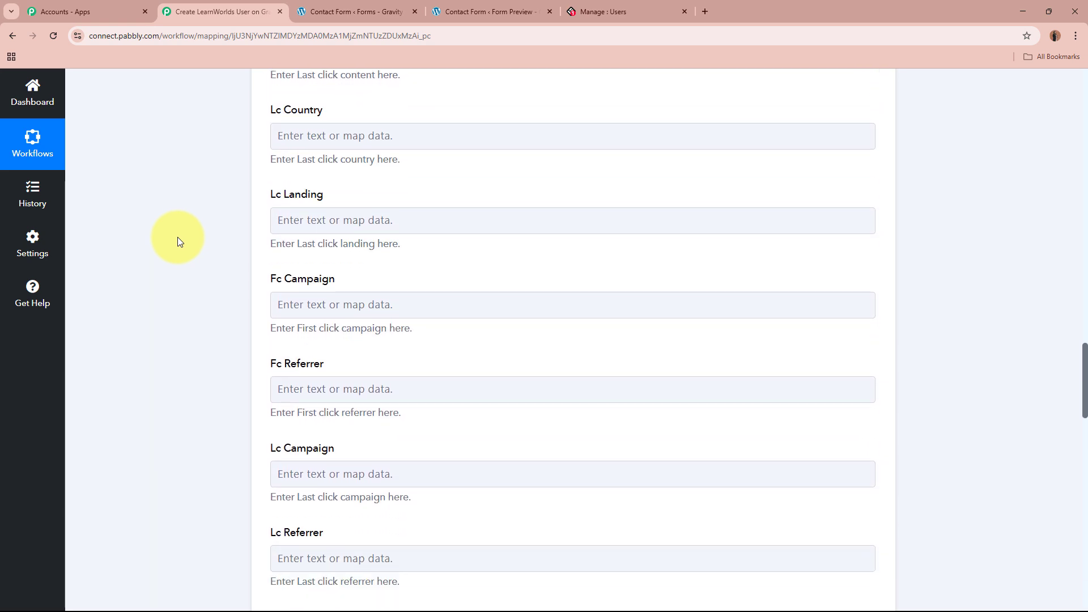
scroll(187, 249, up, 20)
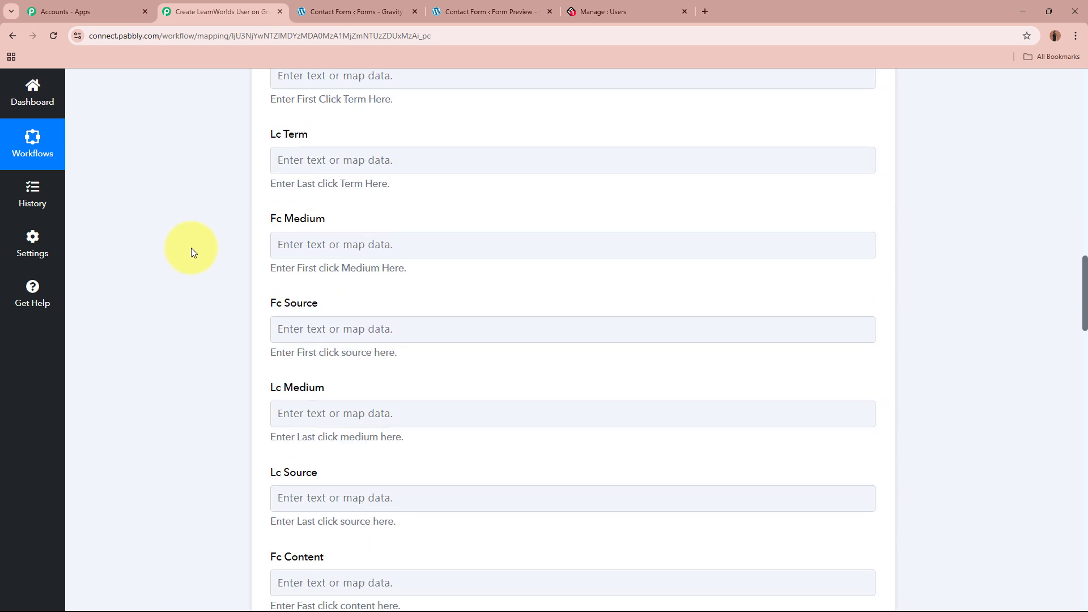
scroll(192, 247, up, 3)
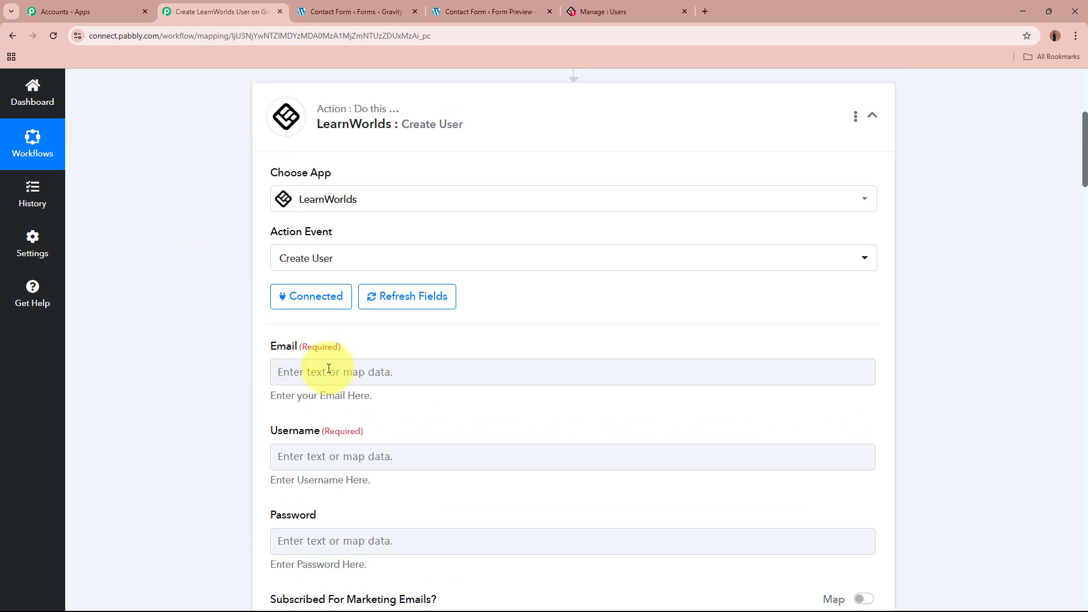
Insert the email answer from Gravity Forms: New Response into the Create User Email field.
click(309, 370)
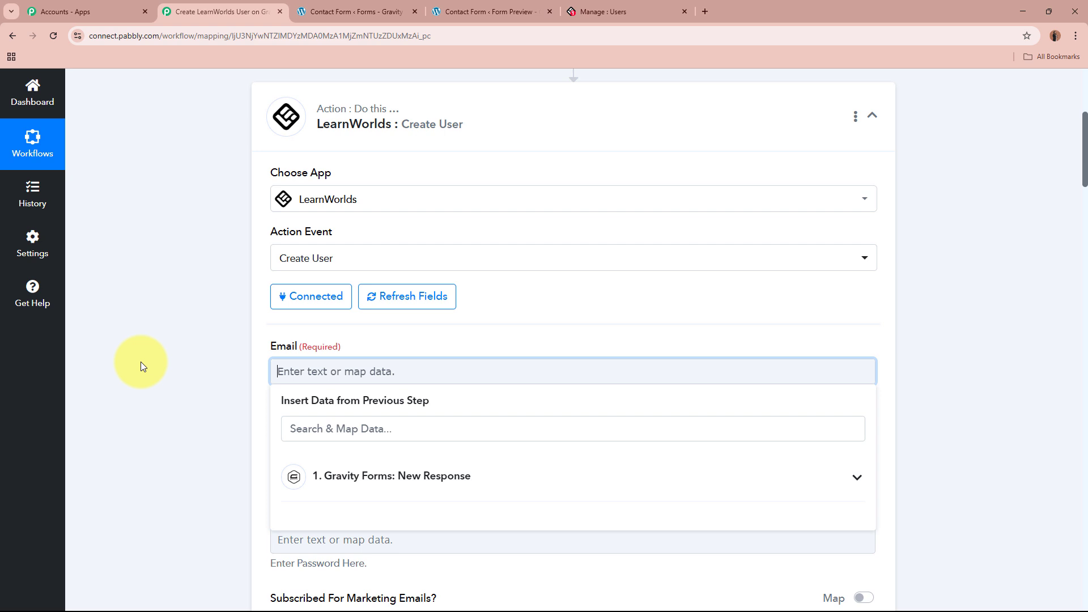
scroll(141, 362, down, 1)
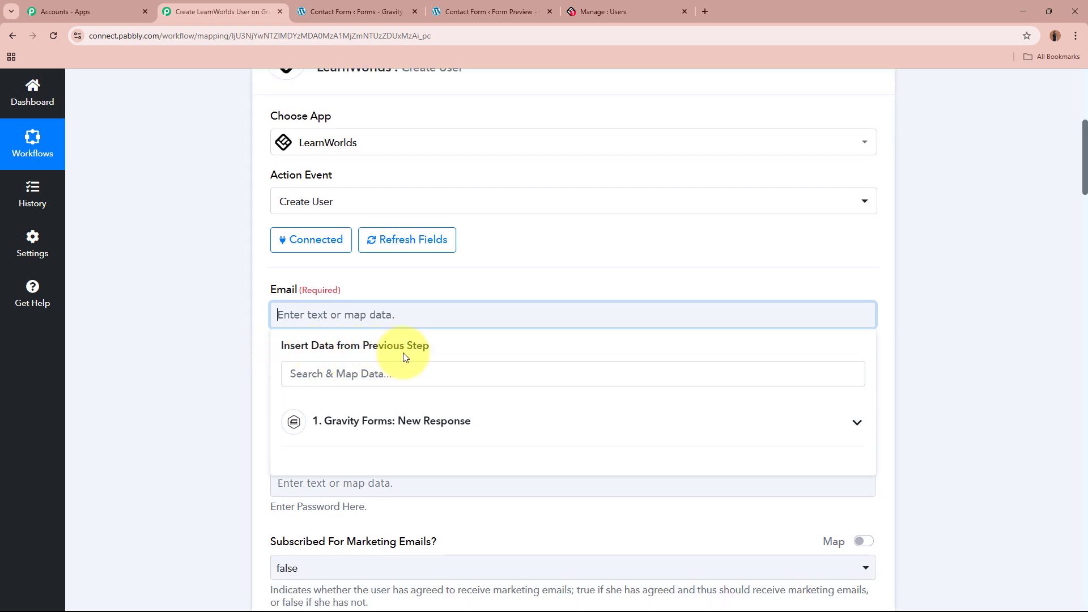
click(193, 341)
scroll(193, 341, up, 7)
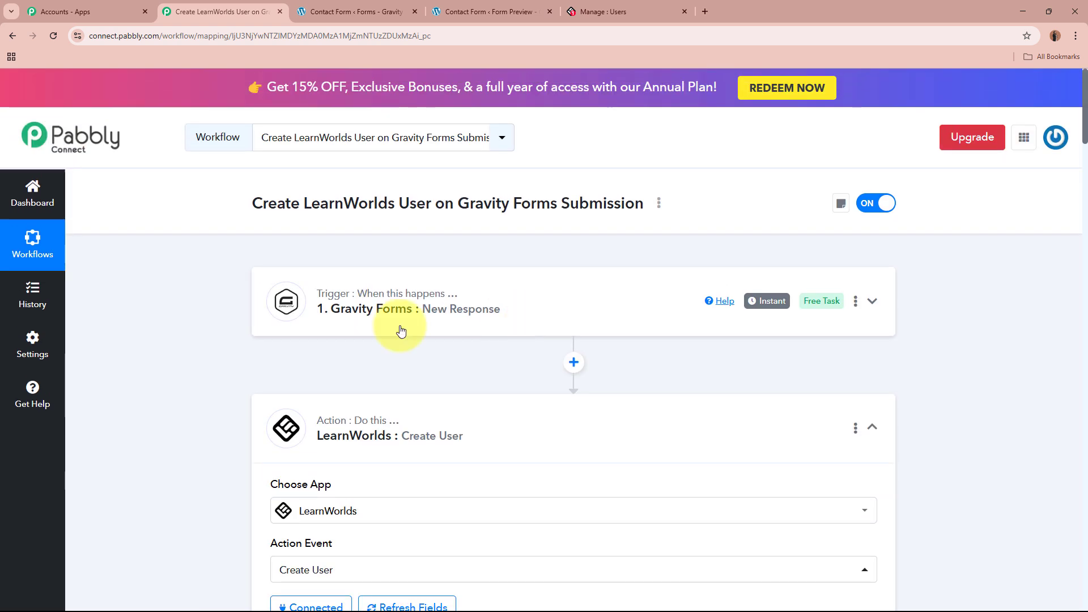
scroll(481, 324, down, 7)
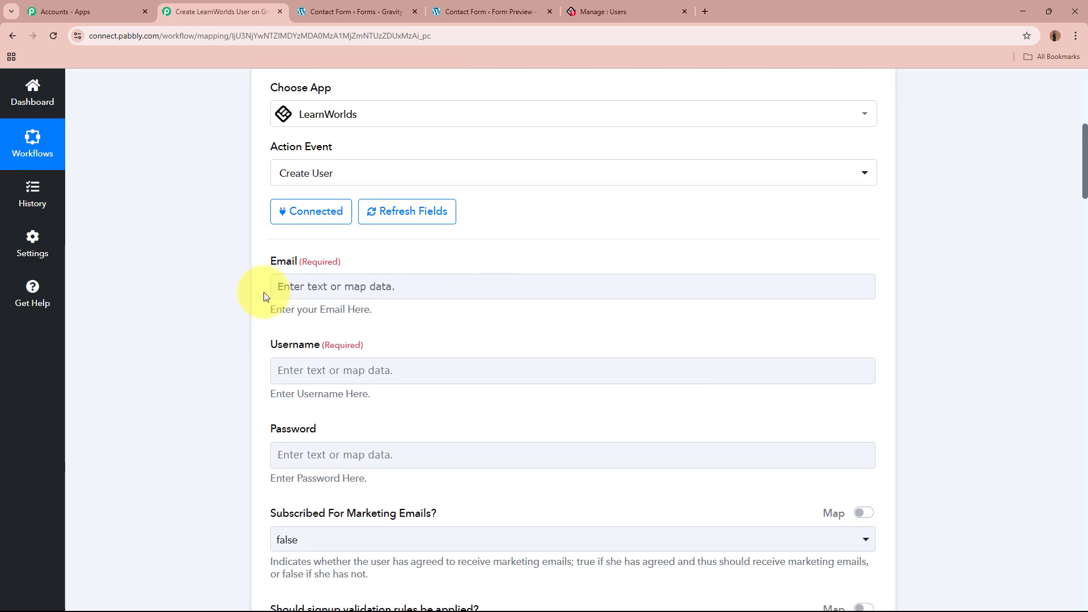
click(275, 292)
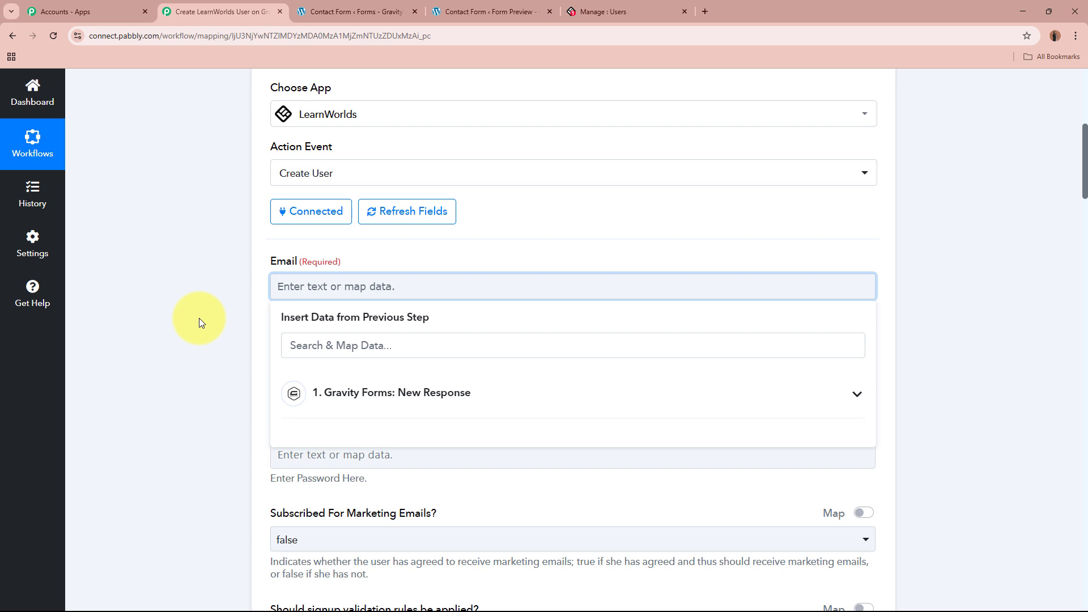
scroll(255, 329, down, 1)
click(479, 346)
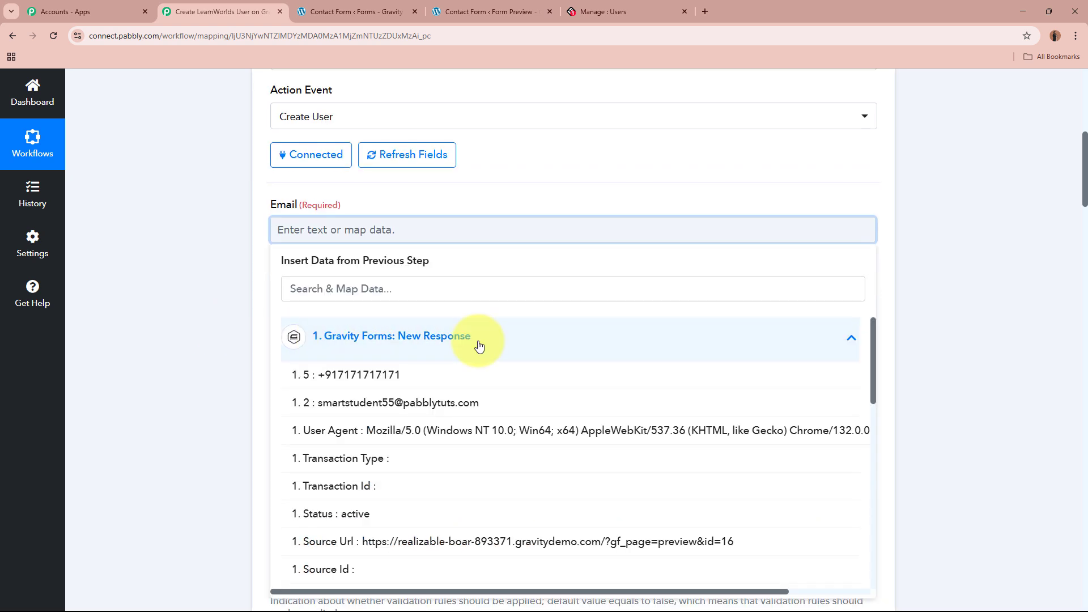
scroll(479, 473, down, 6)
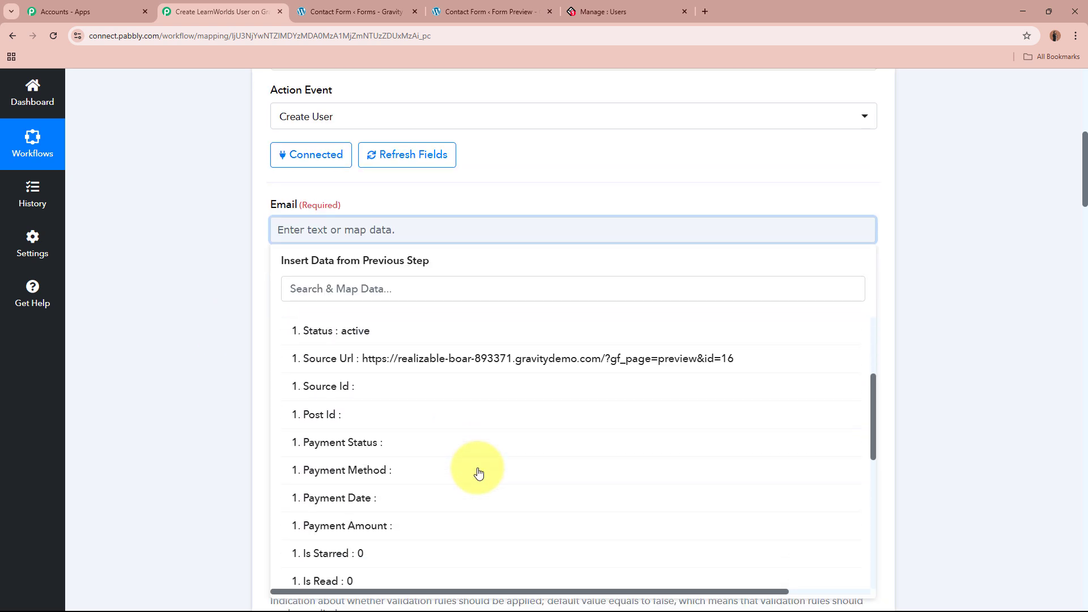
scroll(479, 473, down, 4)
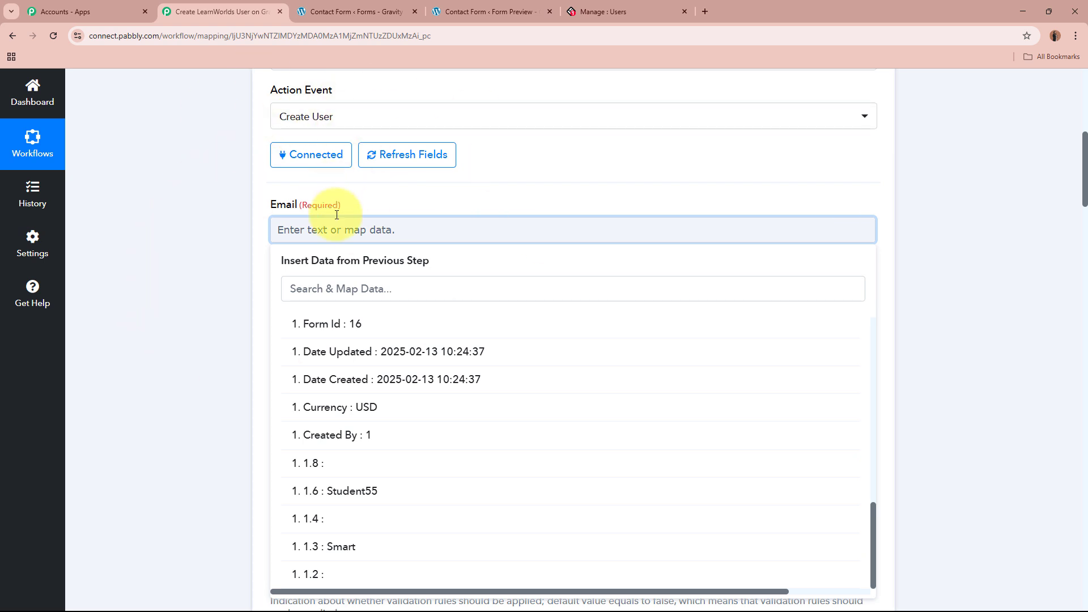
scroll(467, 421, up, 5)
scroll(467, 424, up, 5)
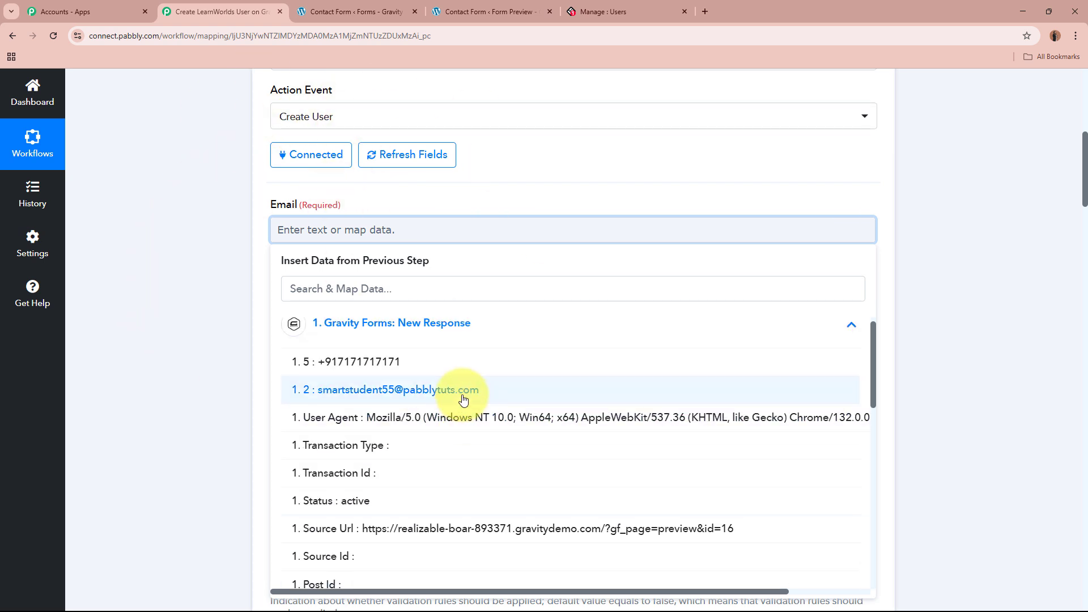
click(448, 396)
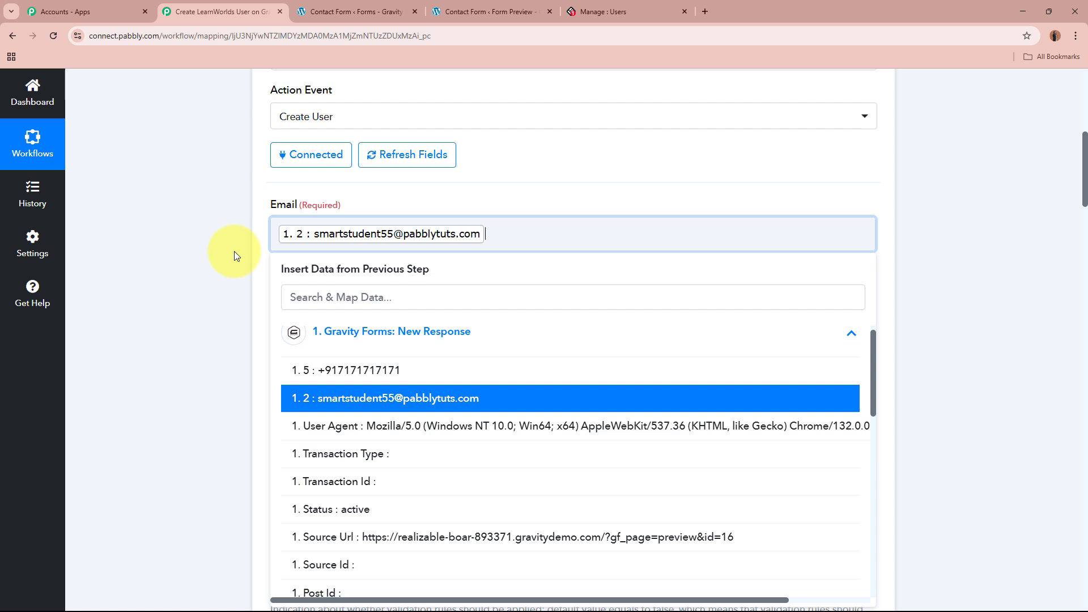
click(195, 219)
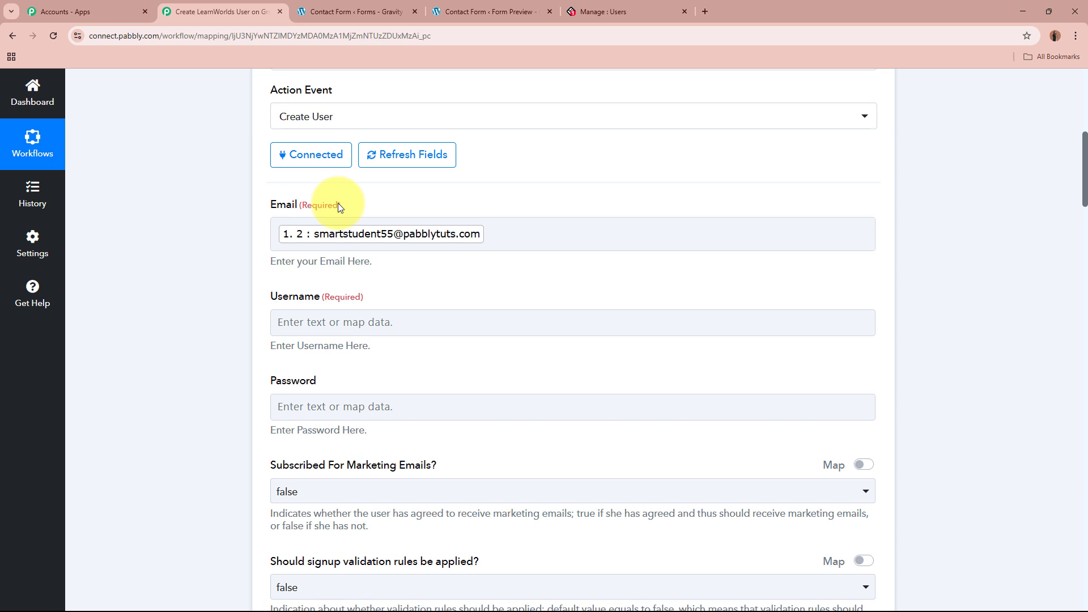
scroll(337, 203, up, 8)
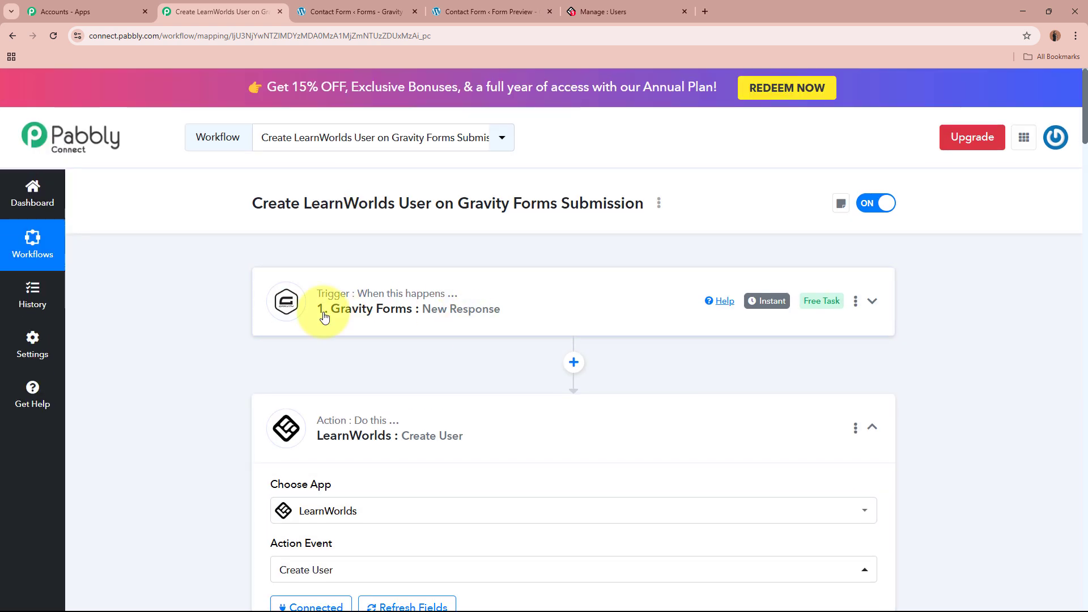
scroll(500, 318, down, 7)
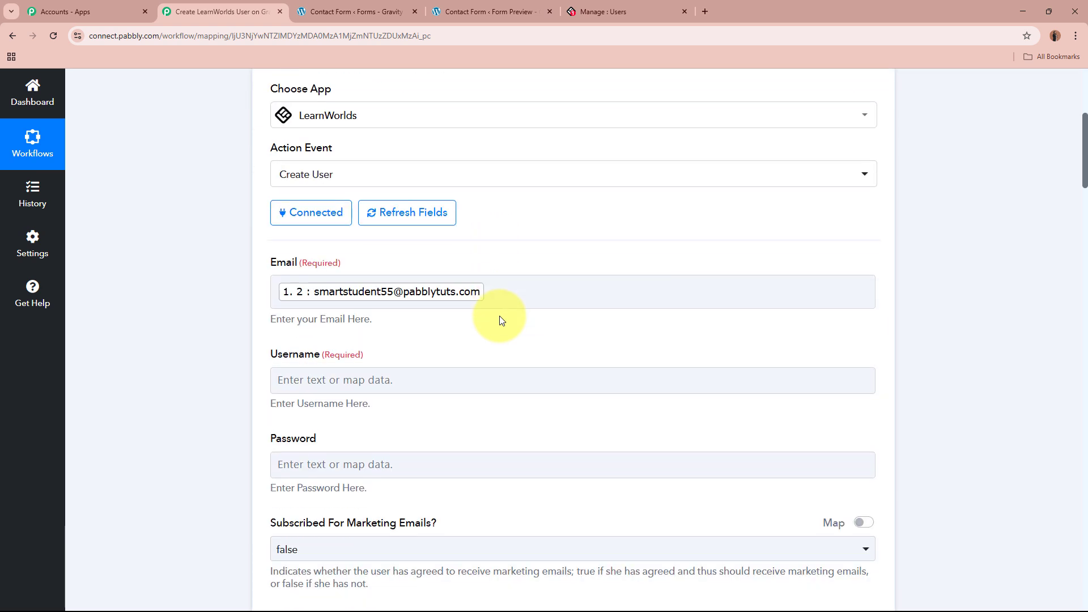
click(426, 300)
Fill Username with the form's first name and last name values.
scroll(430, 328, down, 1)
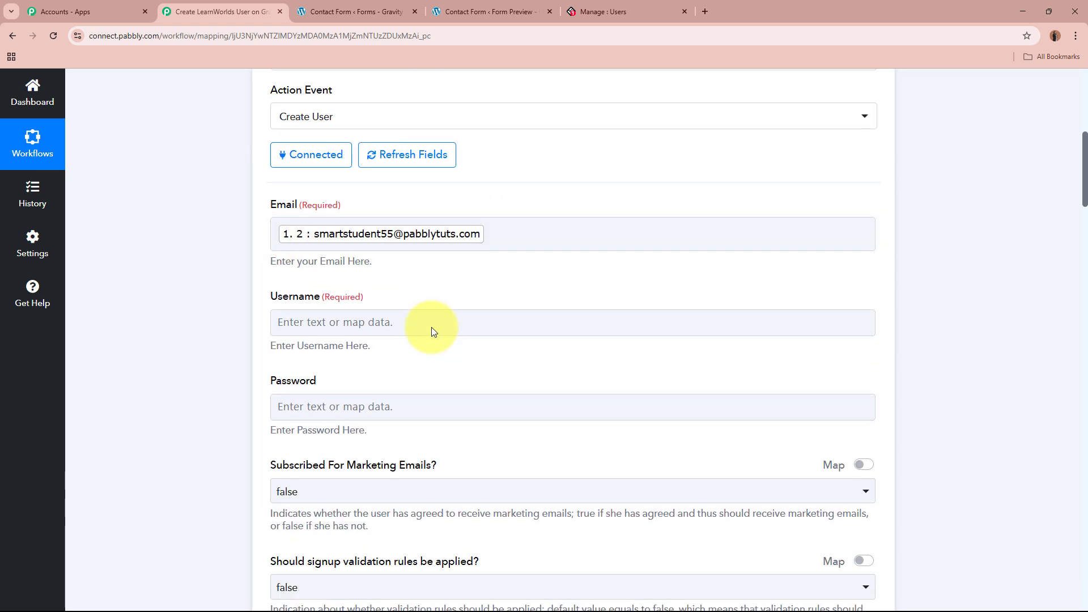
click(431, 323)
scroll(431, 323, down, 2)
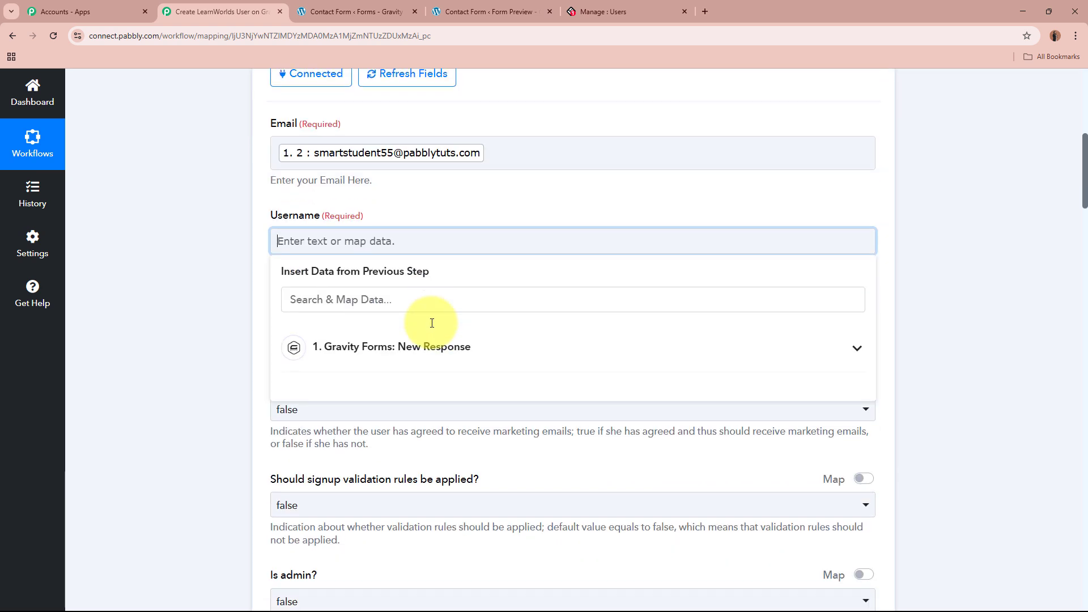
click(476, 328)
scroll(530, 420, down, 5)
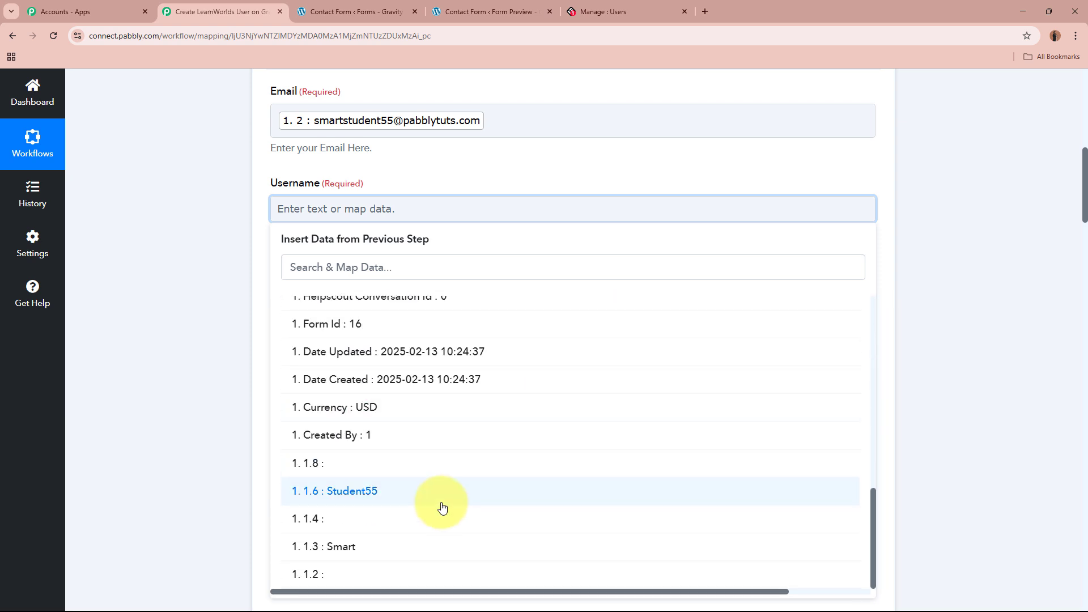
click(417, 536)
click(424, 498)
click(122, 261)
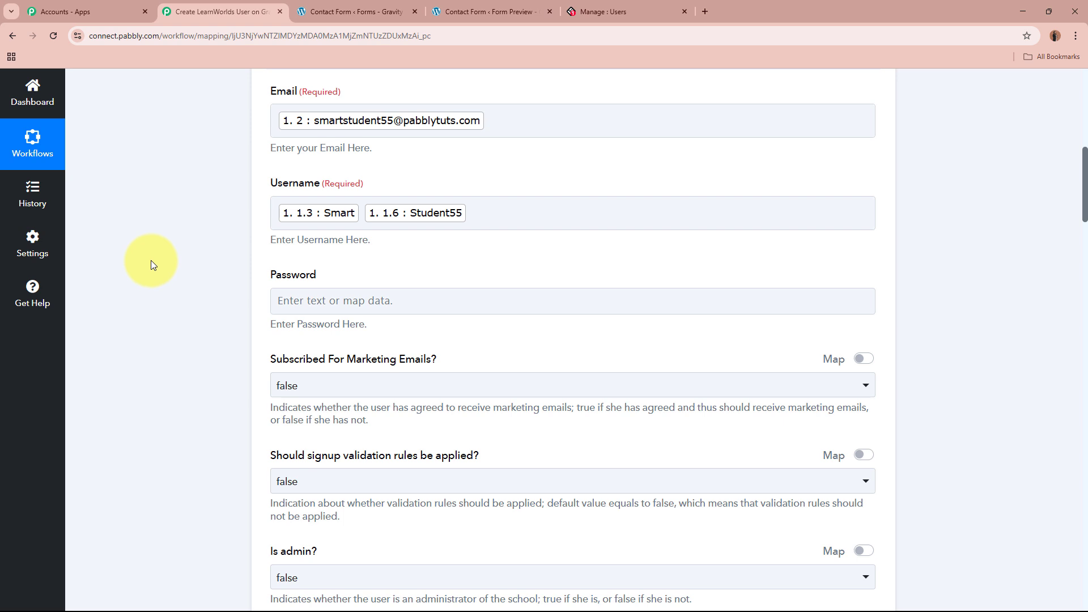
Fill Password with the form's first name and last name values plus a numeric suffix.
scroll(151, 260, down, 1)
click(420, 243)
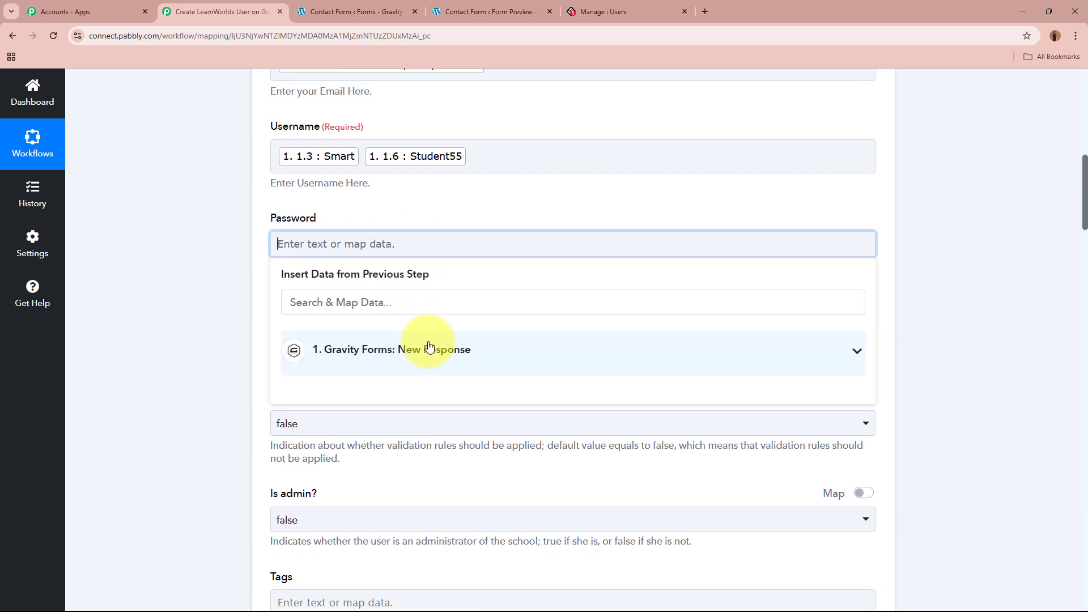
click(427, 349)
scroll(474, 450, down, 10)
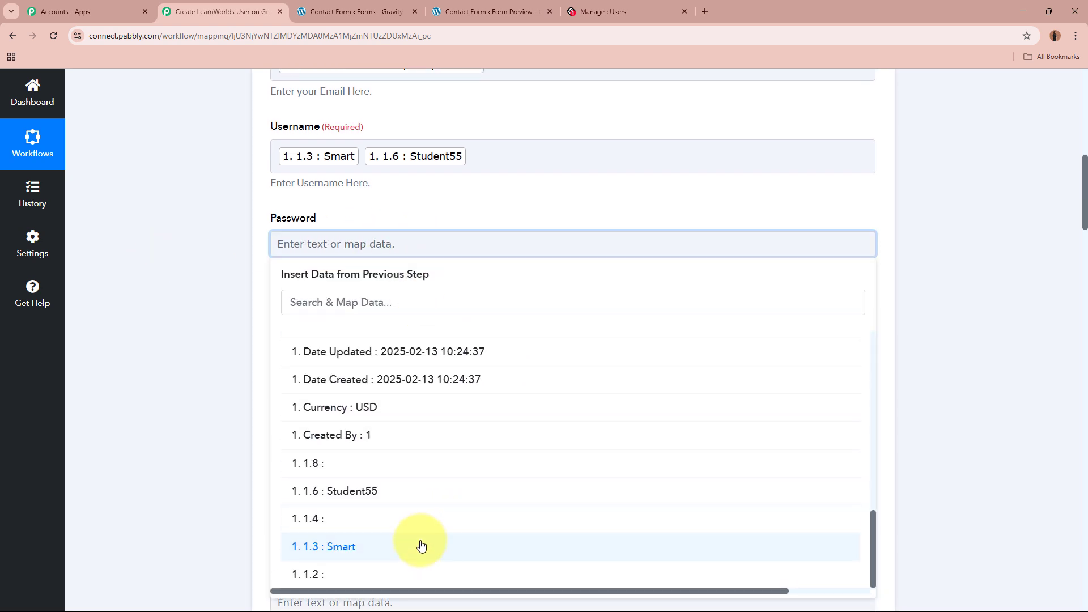
click(420, 547)
click(422, 506)
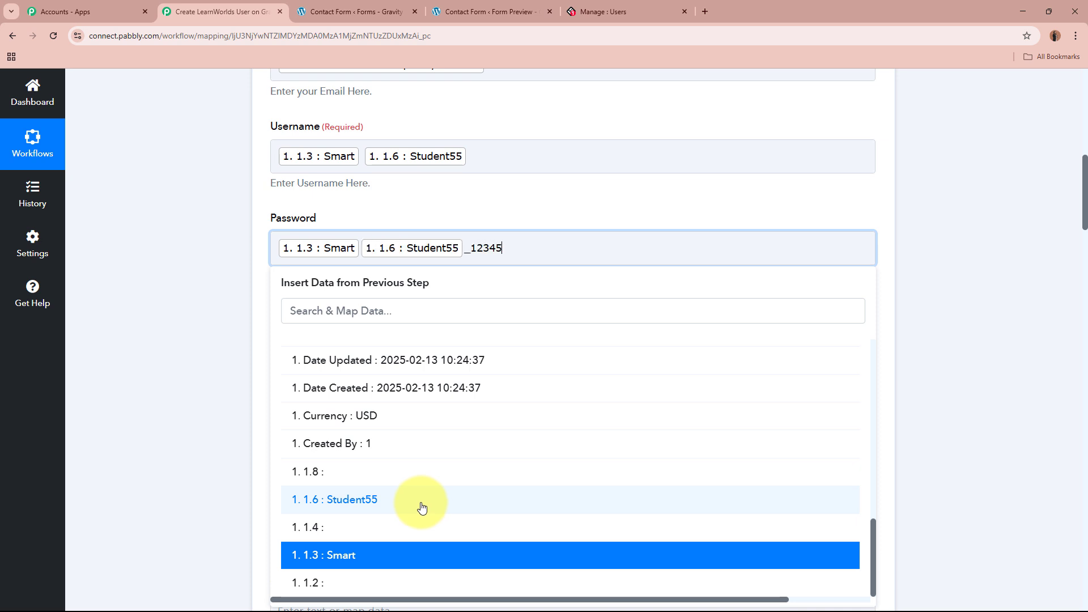
click(152, 324)
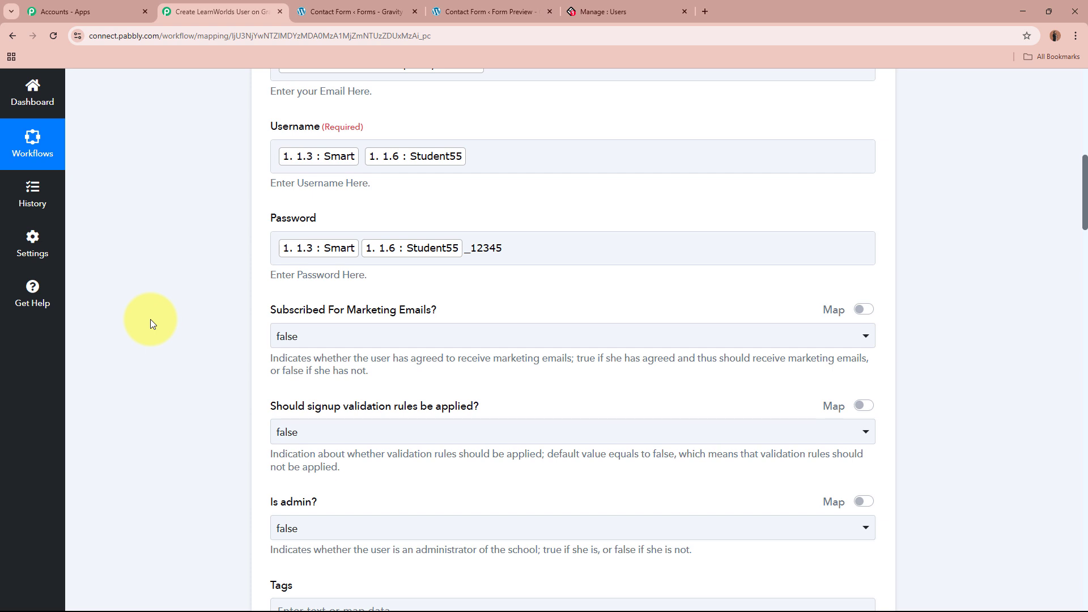
Save the Create User action and send a test request, checking the returned user Id.
scroll(151, 319, down, 1)
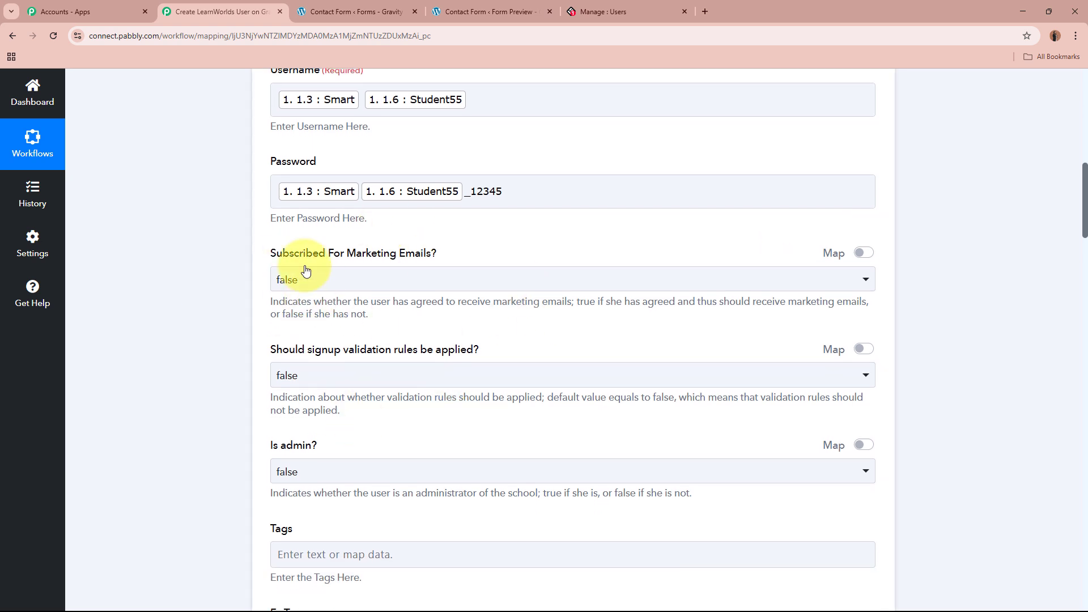
scroll(449, 474, down, 6)
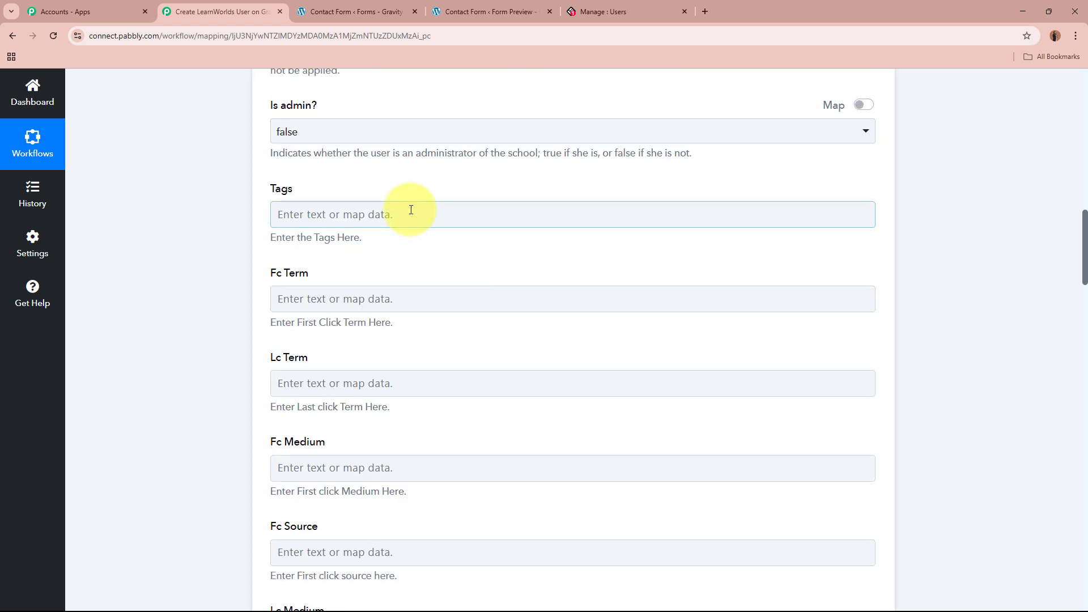
scroll(433, 357, down, 13)
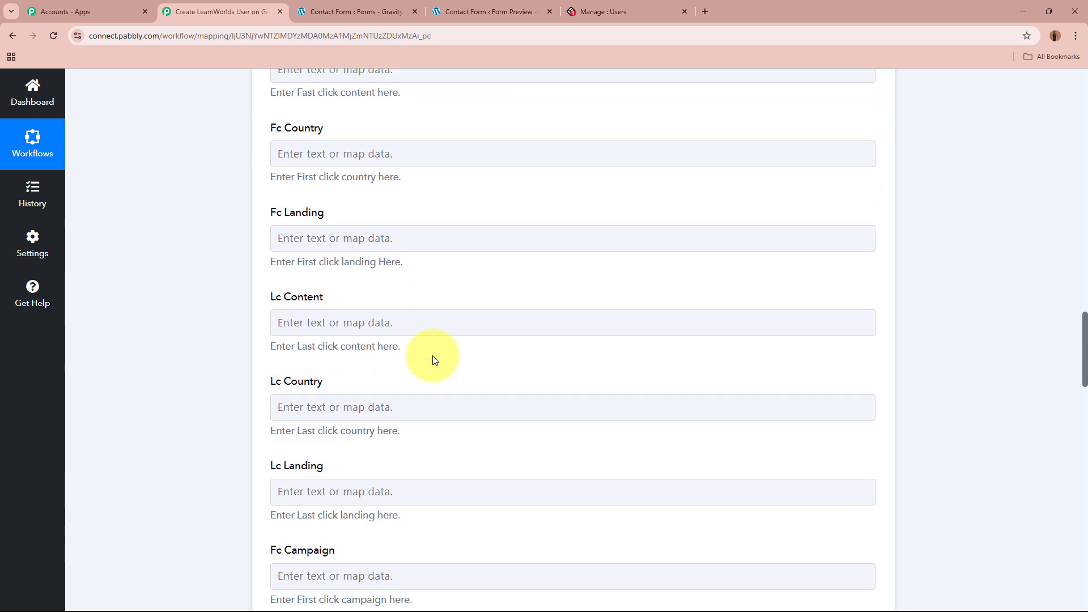
scroll(433, 360, down, 14)
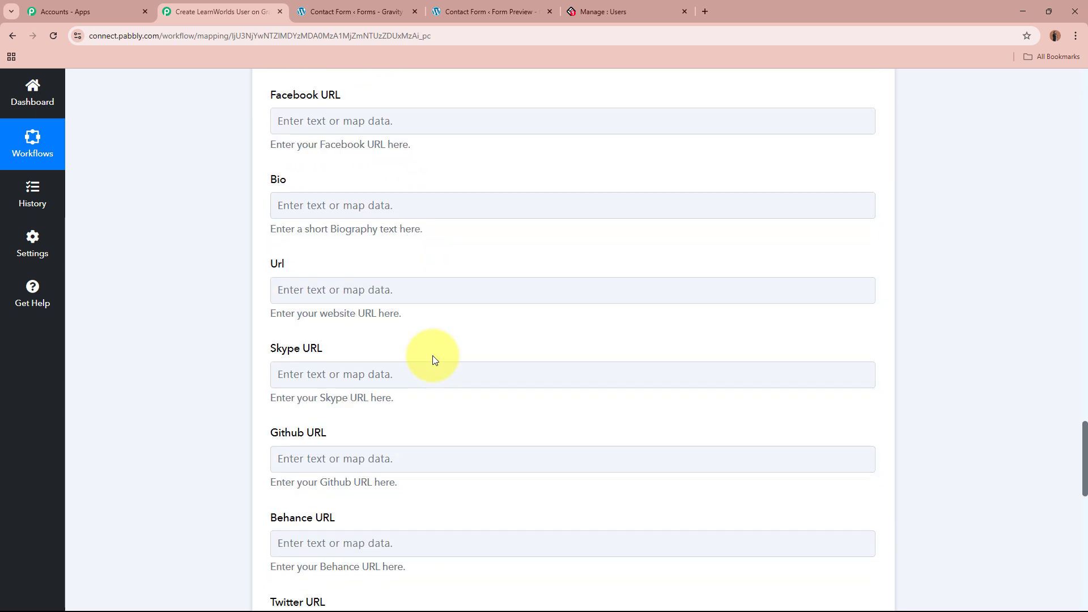
scroll(433, 359, down, 10)
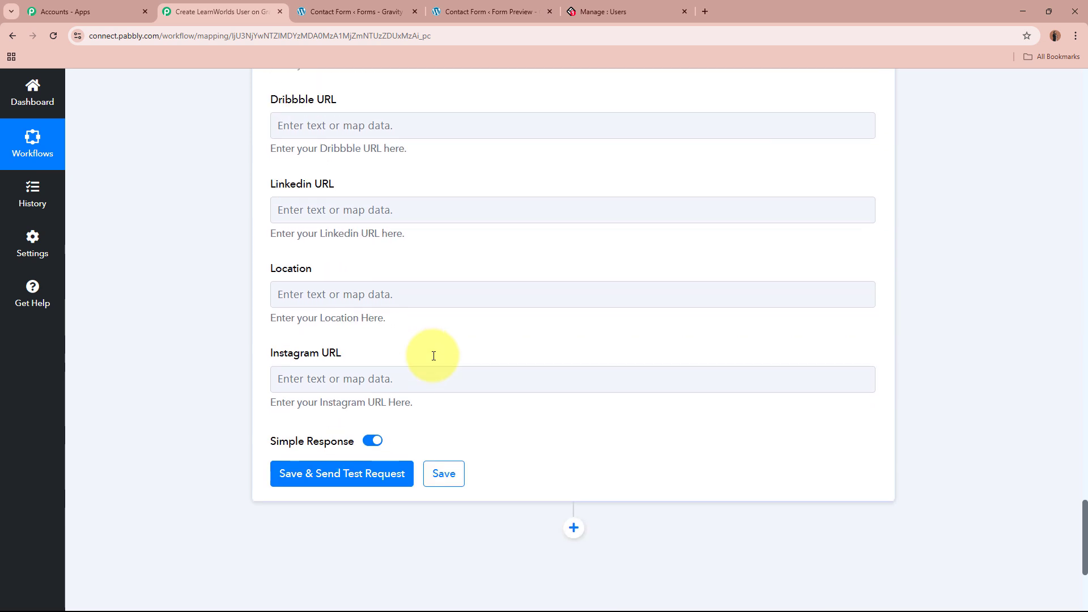
scroll(434, 356, down, 3)
click(372, 323)
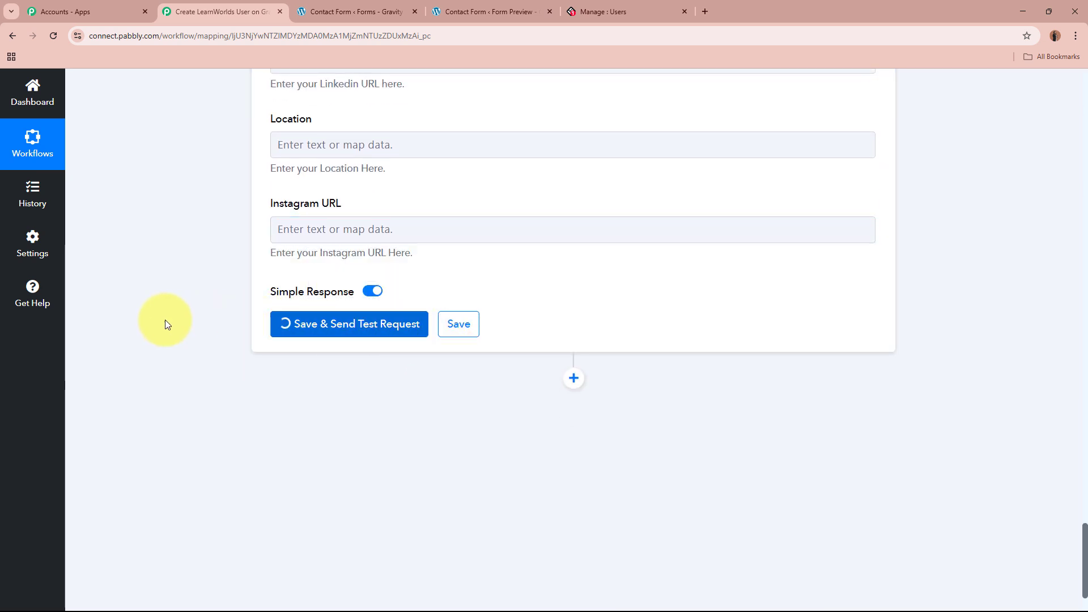
scroll(157, 321, down, 2)
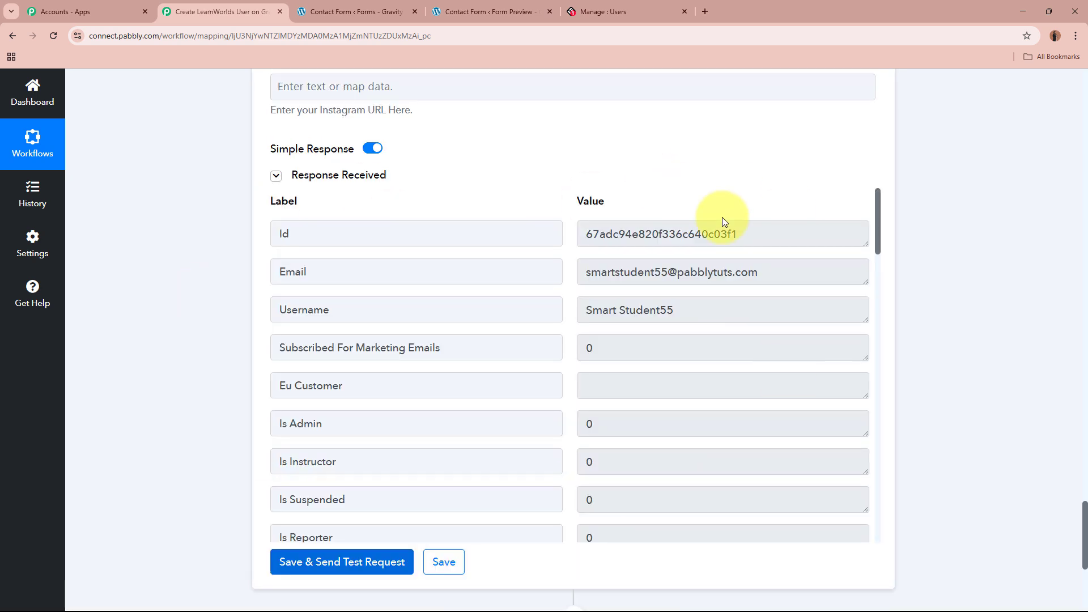
drag(737, 233, 471, 230)
click(976, 296)
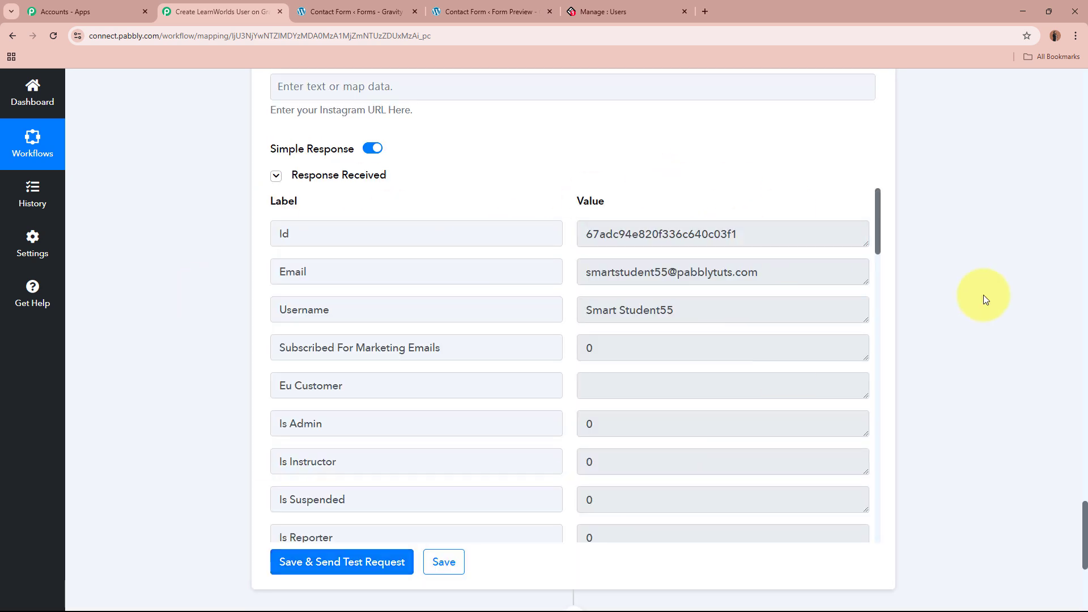
Reload the LearnWorlds users list and open the newly created test user's details.
click(607, 6)
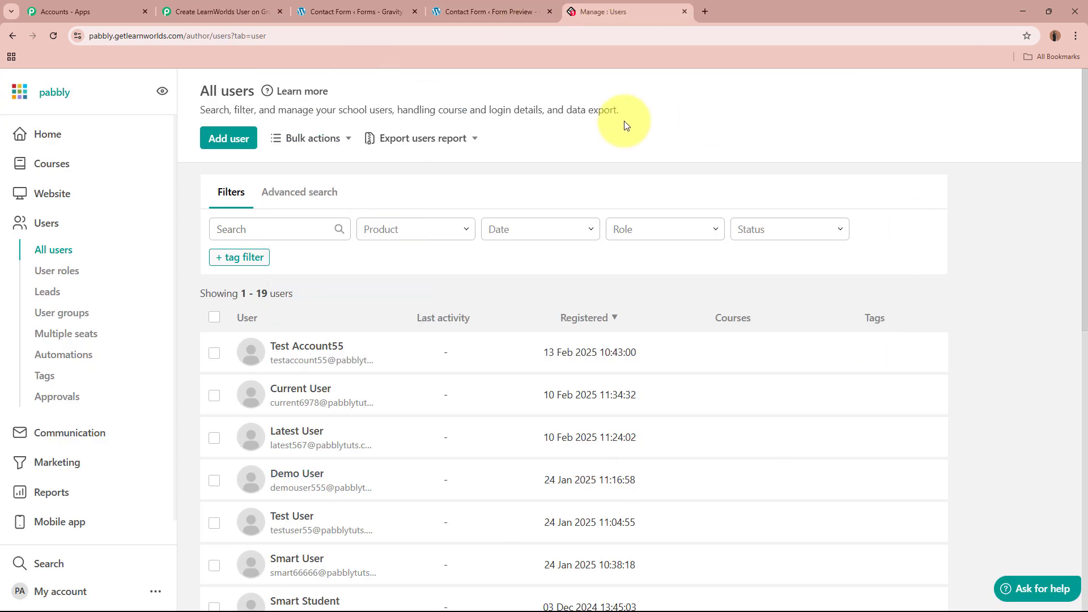
click(53, 35)
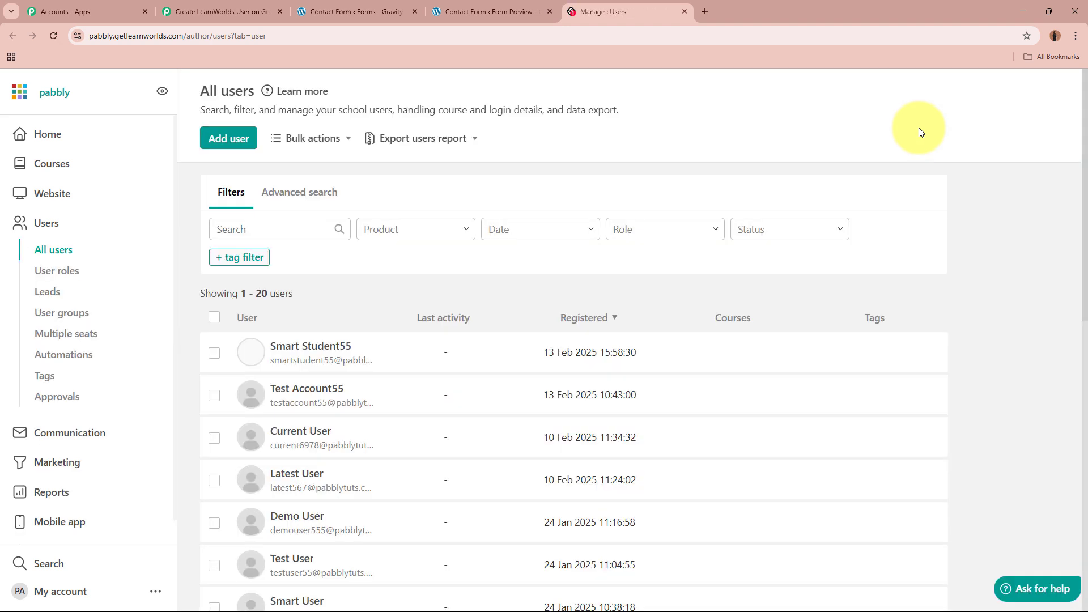
click(303, 352)
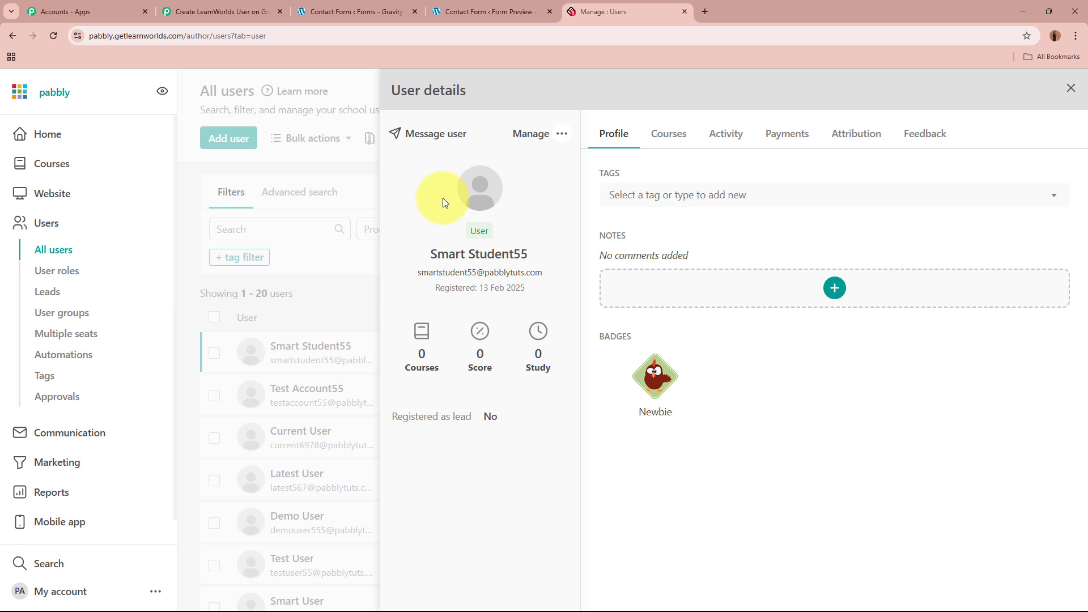
click(362, 10)
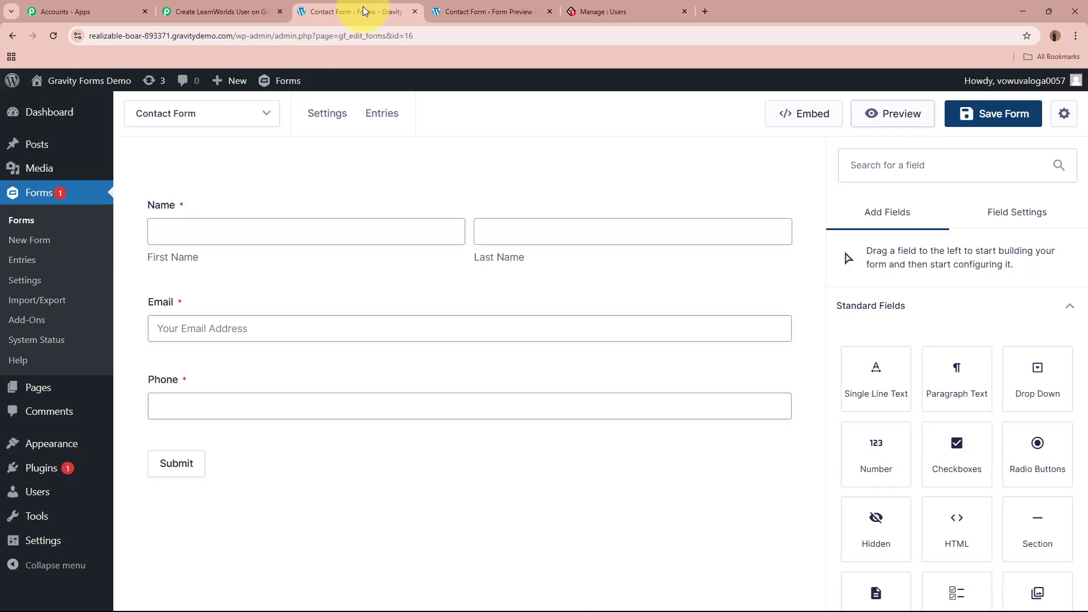
Scroll back to the top of the Gravity Forms to LearnWorlds workflow in Pabbly.
click(635, 7)
click(256, 7)
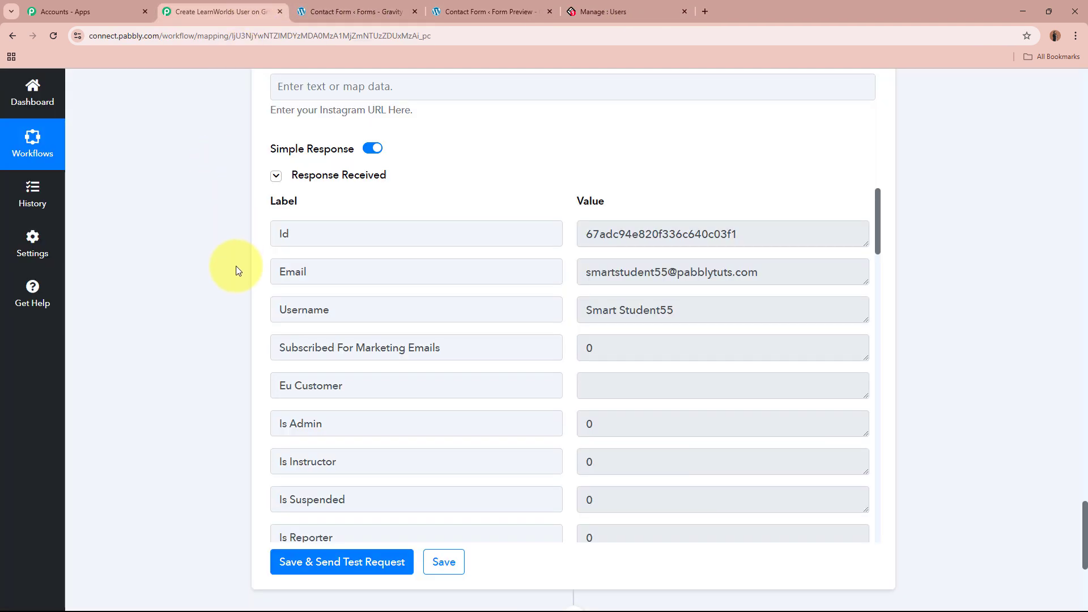
scroll(229, 366, up, 20)
scroll(230, 374, up, 20)
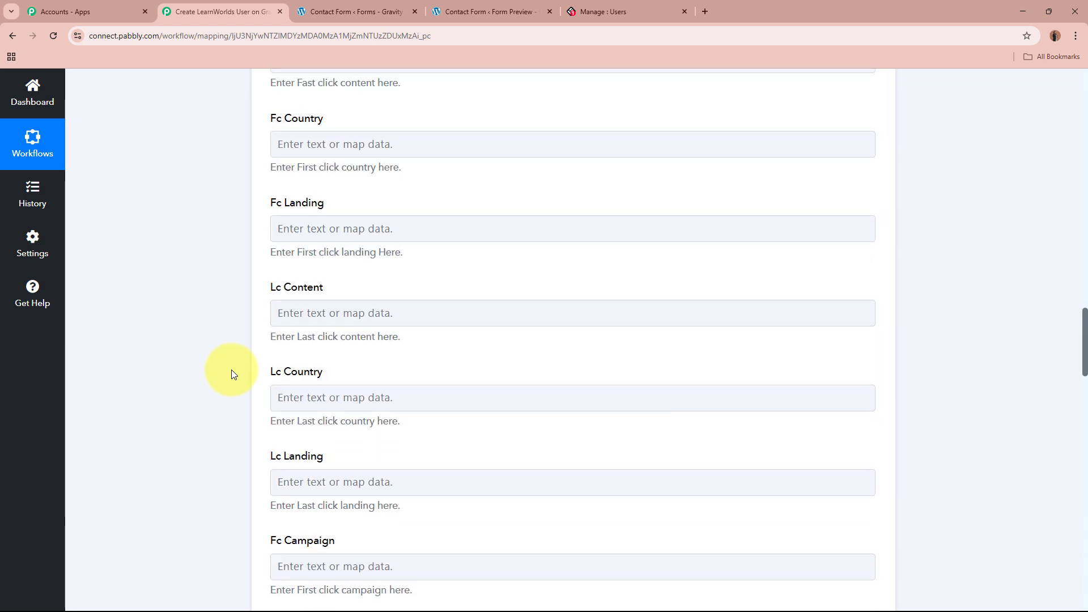
scroll(229, 379, up, 8)
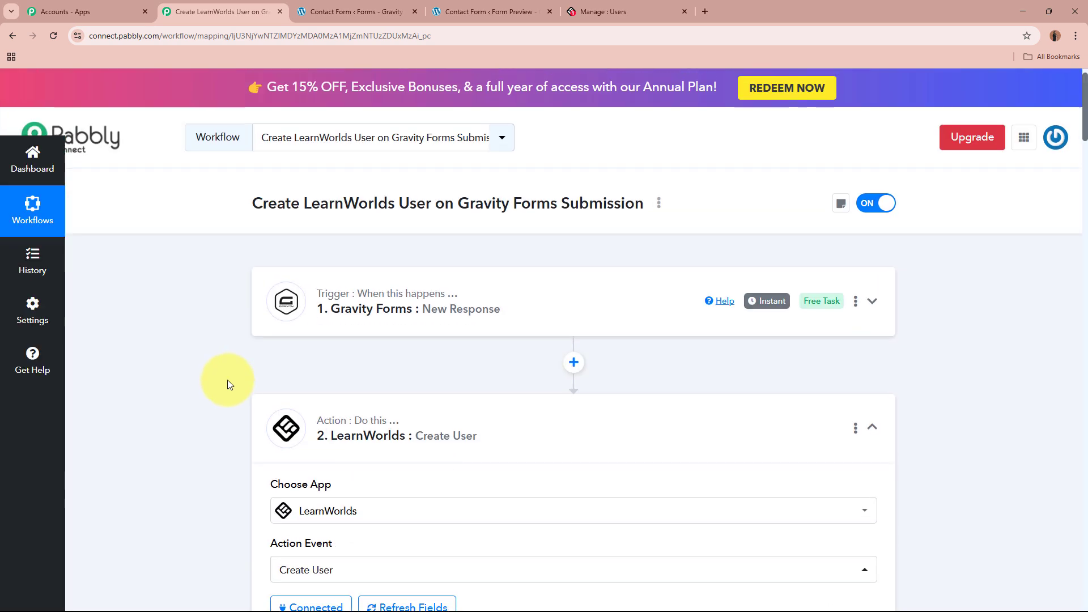